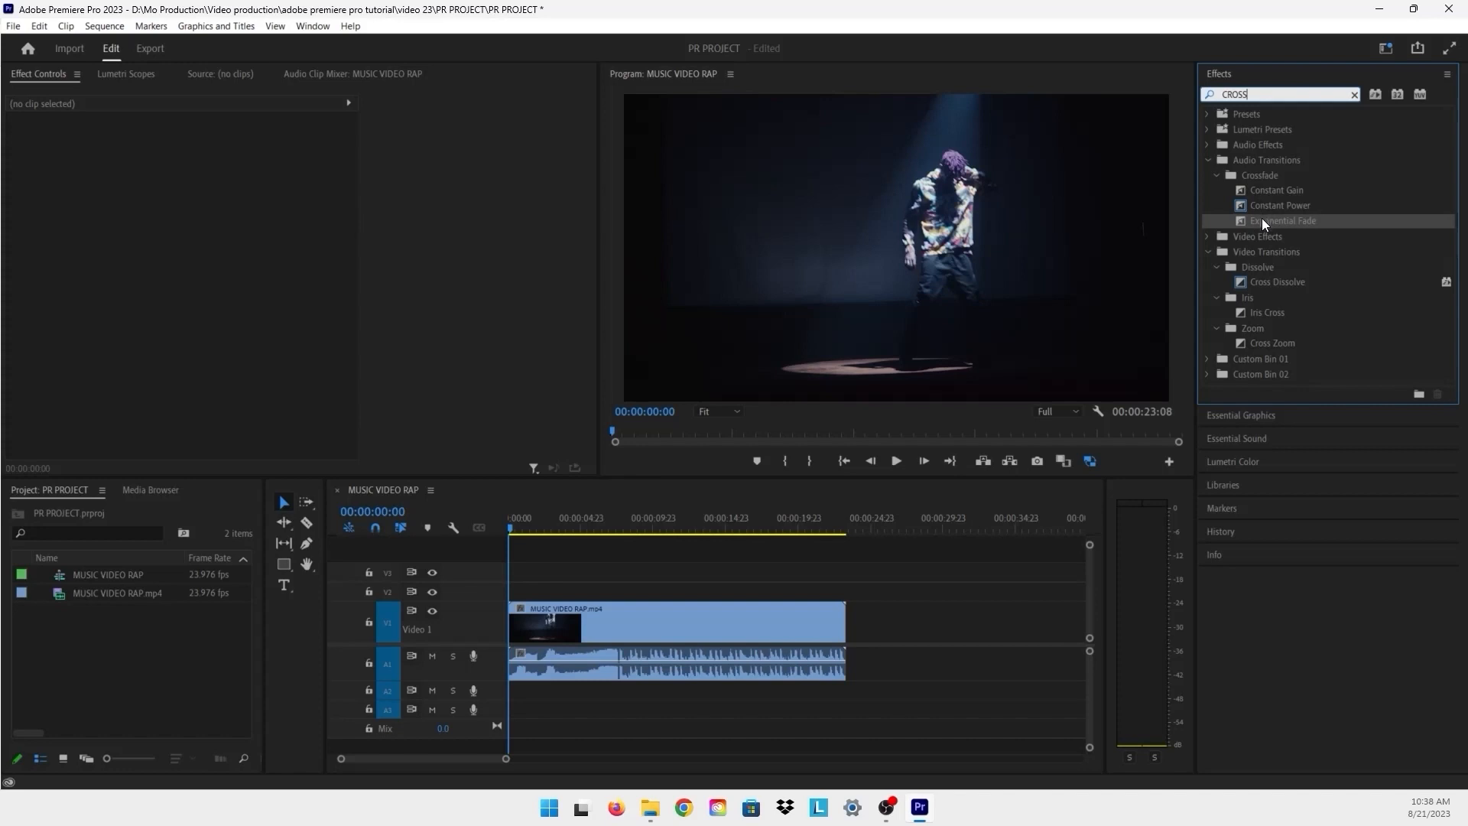
Apply the Exponential Fade audio transition to the end of the MUSIC VIDEO RAP.mp4 audio and briefly play the sequence
drag(1263, 219, 838, 661)
scroll(813, 661, up, 7)
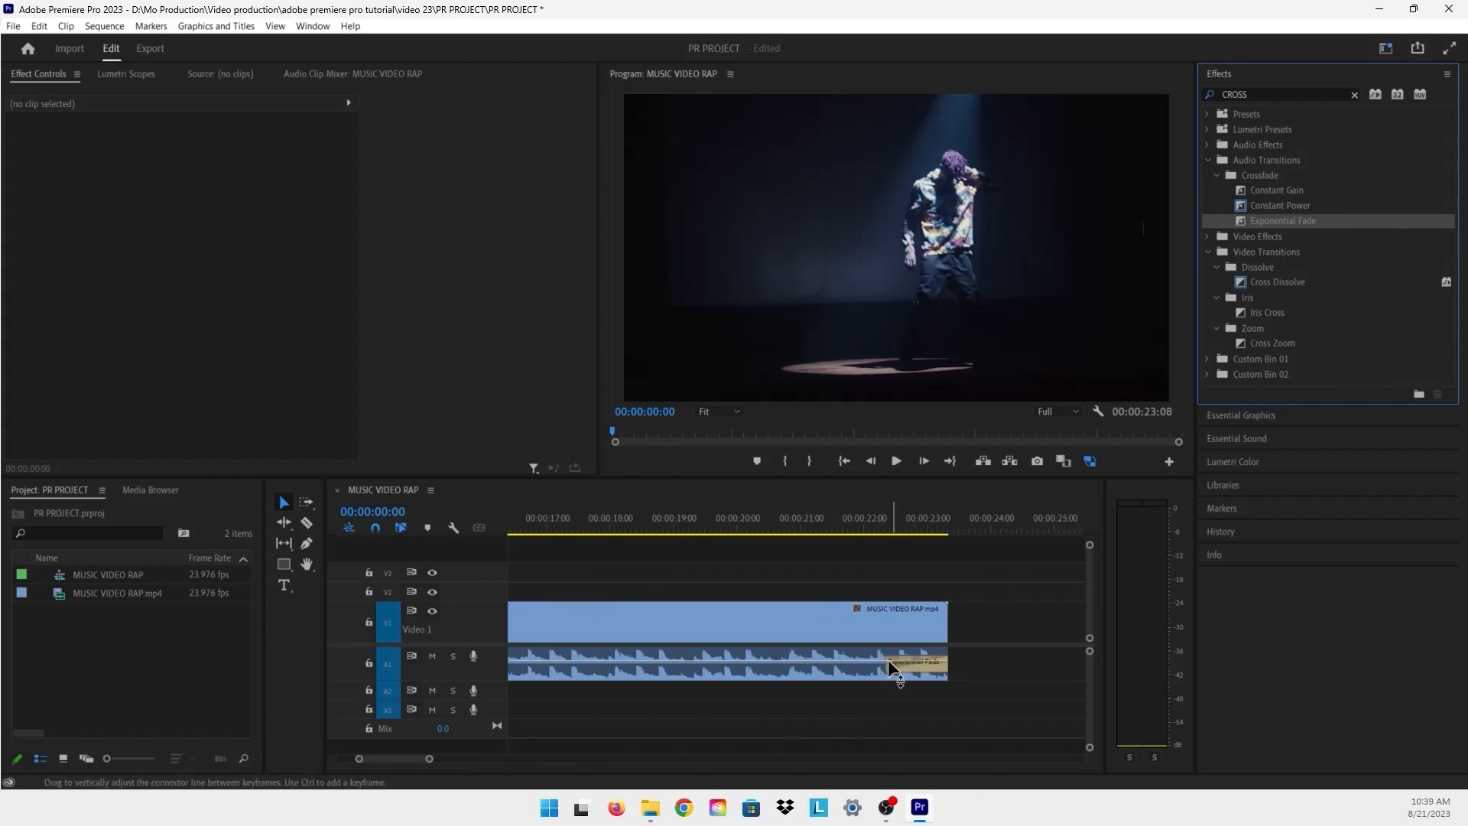
click(906, 667)
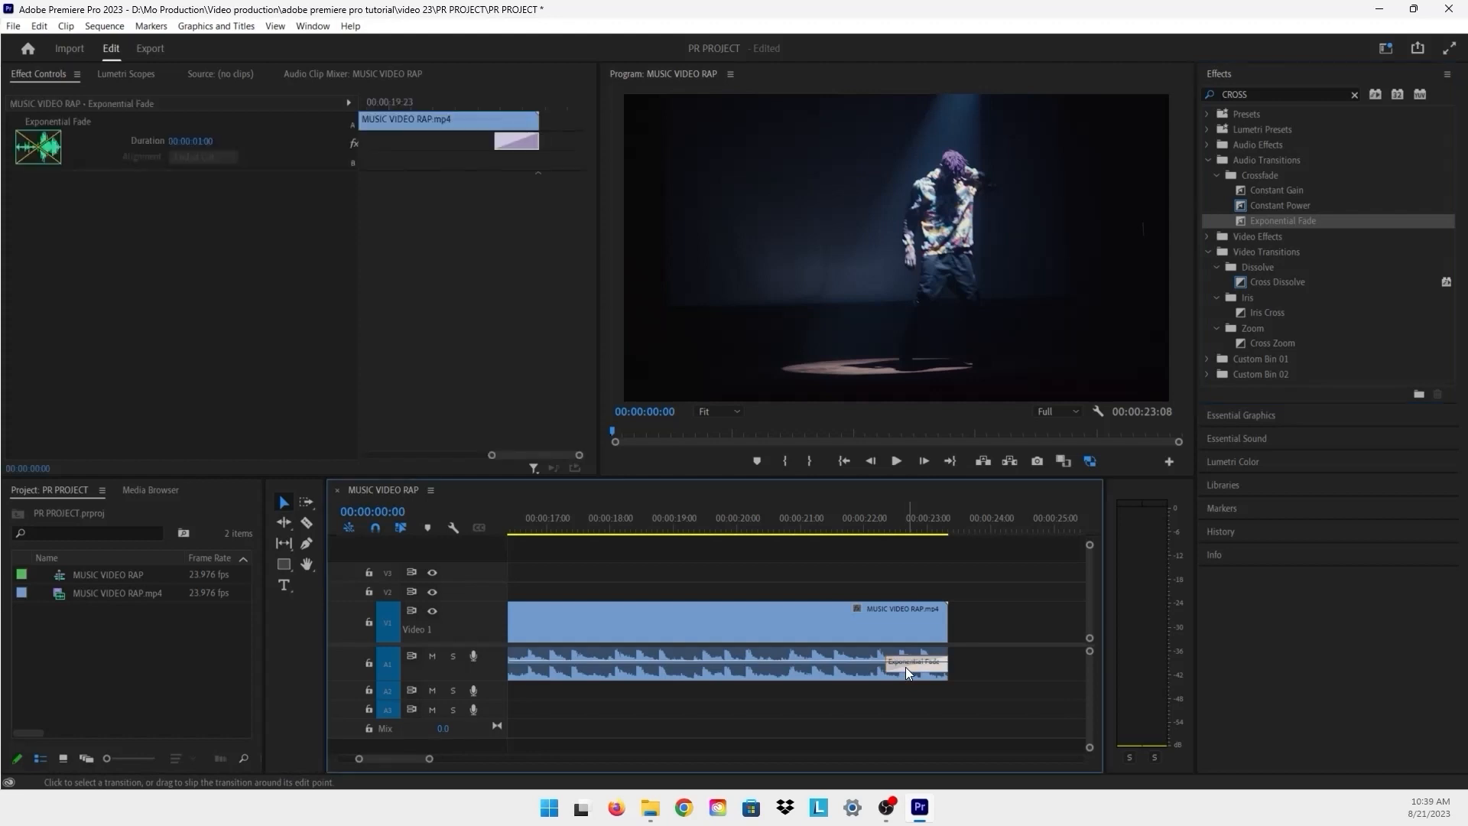
click(811, 517)
key(space)
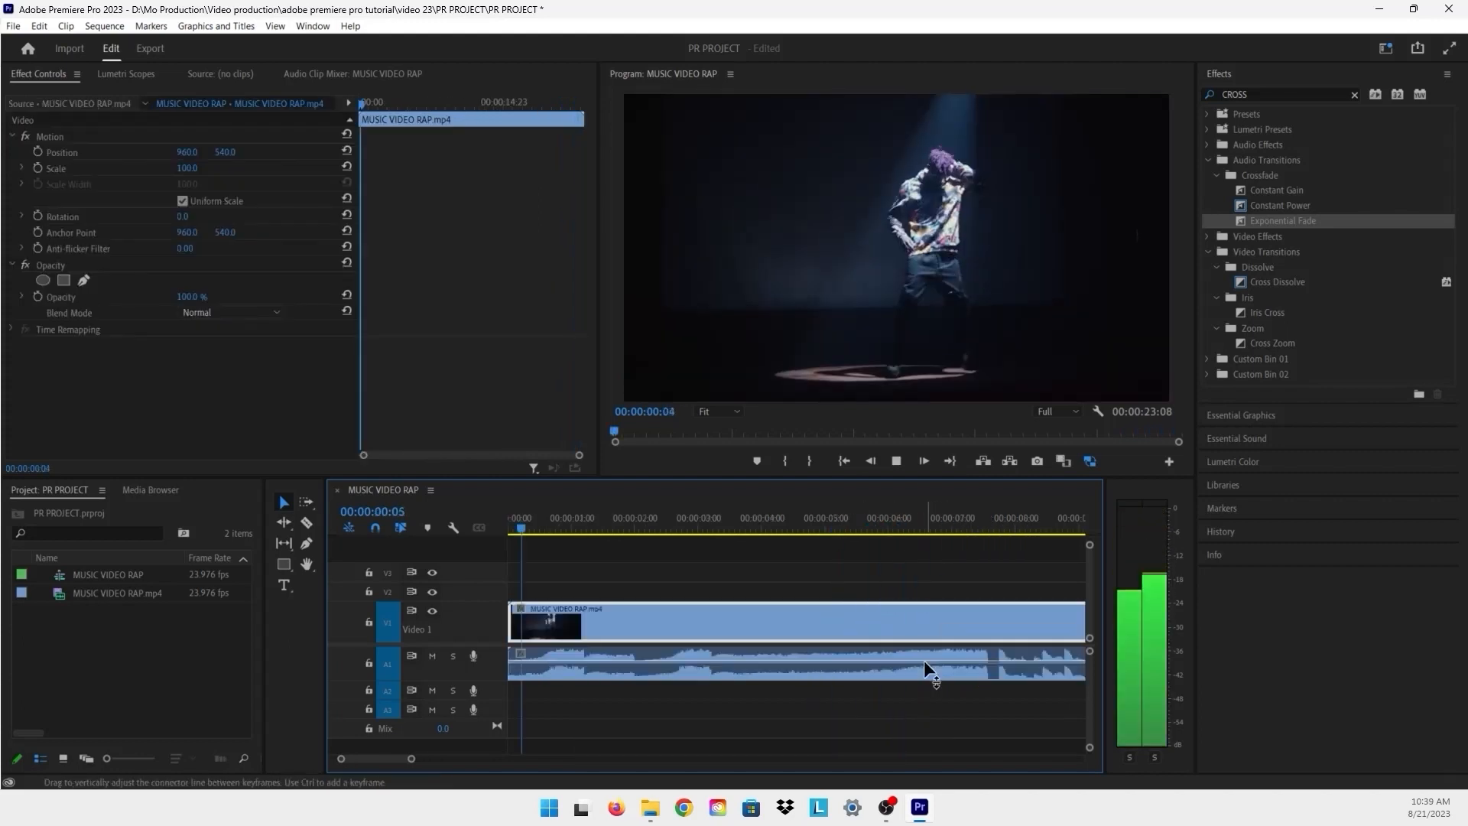
key(space)
Lengthen the Exponential Fade at the end of the audio clip to about 00:00:02:03 and preview the clip's ending
scroll(921, 656, down, 4)
scroll(826, 664, up, 3)
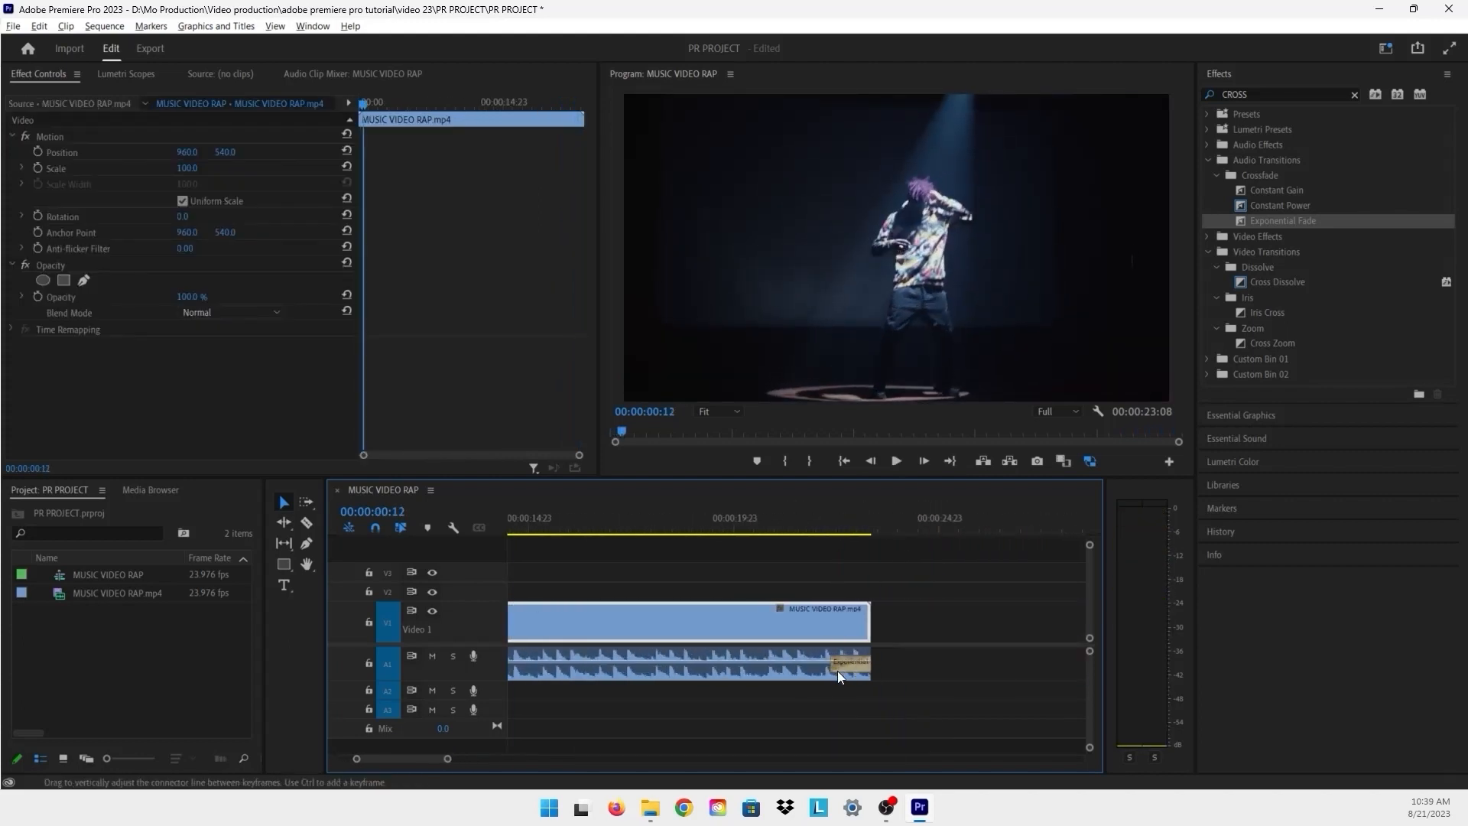
drag(839, 664, 788, 671)
click(755, 521)
key(space)
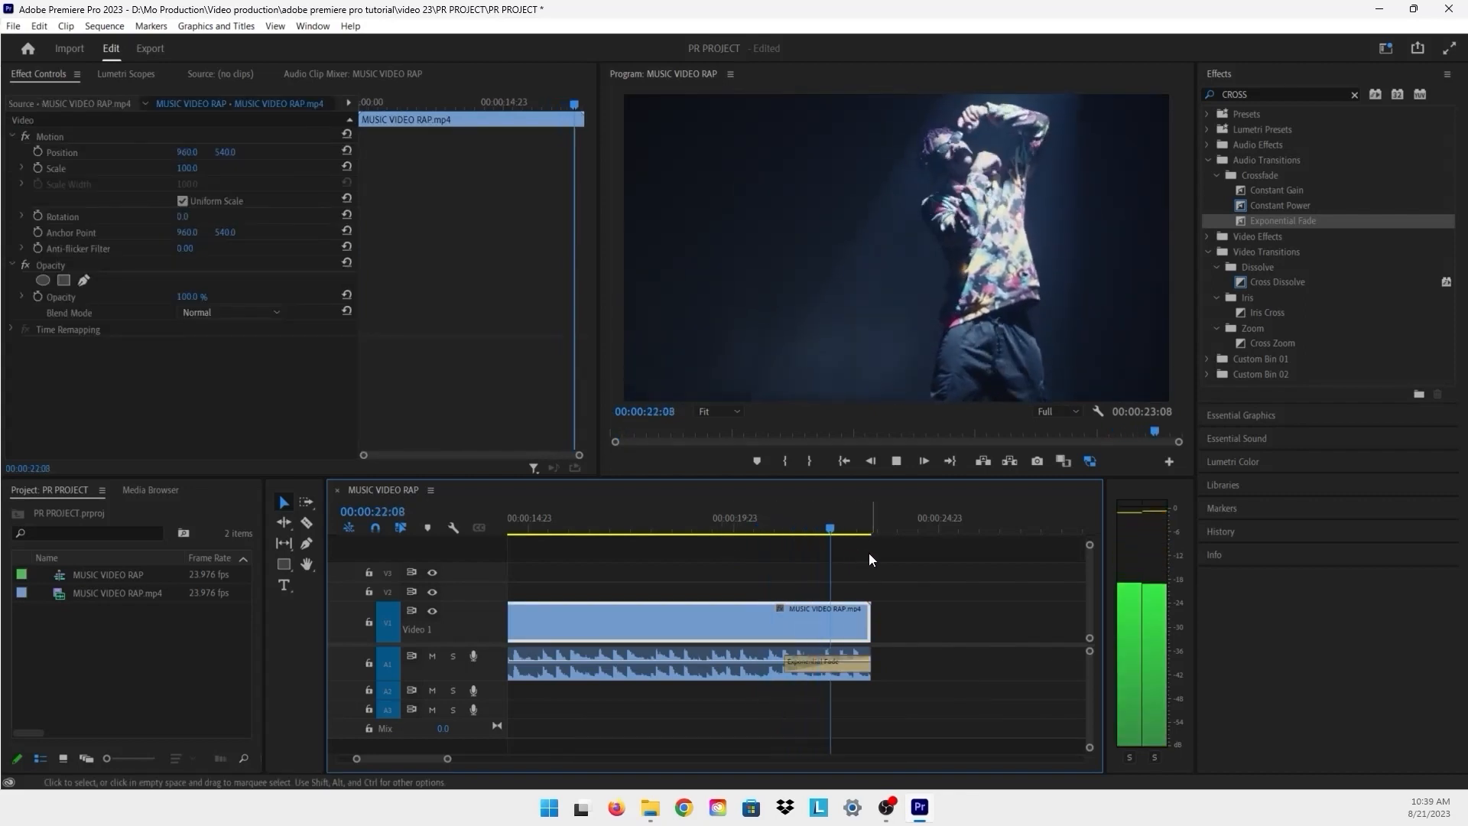
key(space)
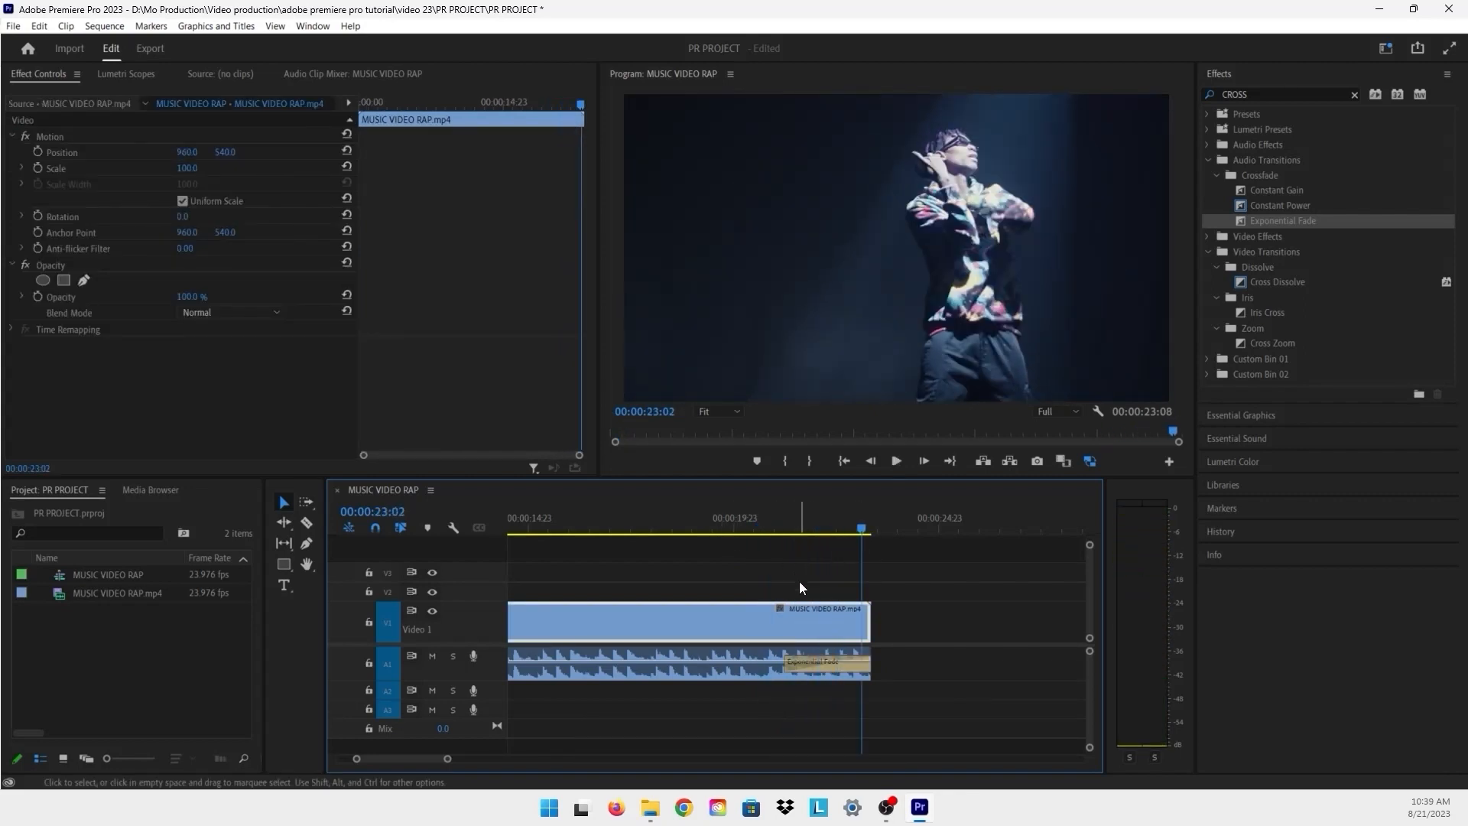
Set the duration of the Exponential Fade at the clip's end to 00:00:01:00 and place the playhead at 00:00:22:05
click(829, 667)
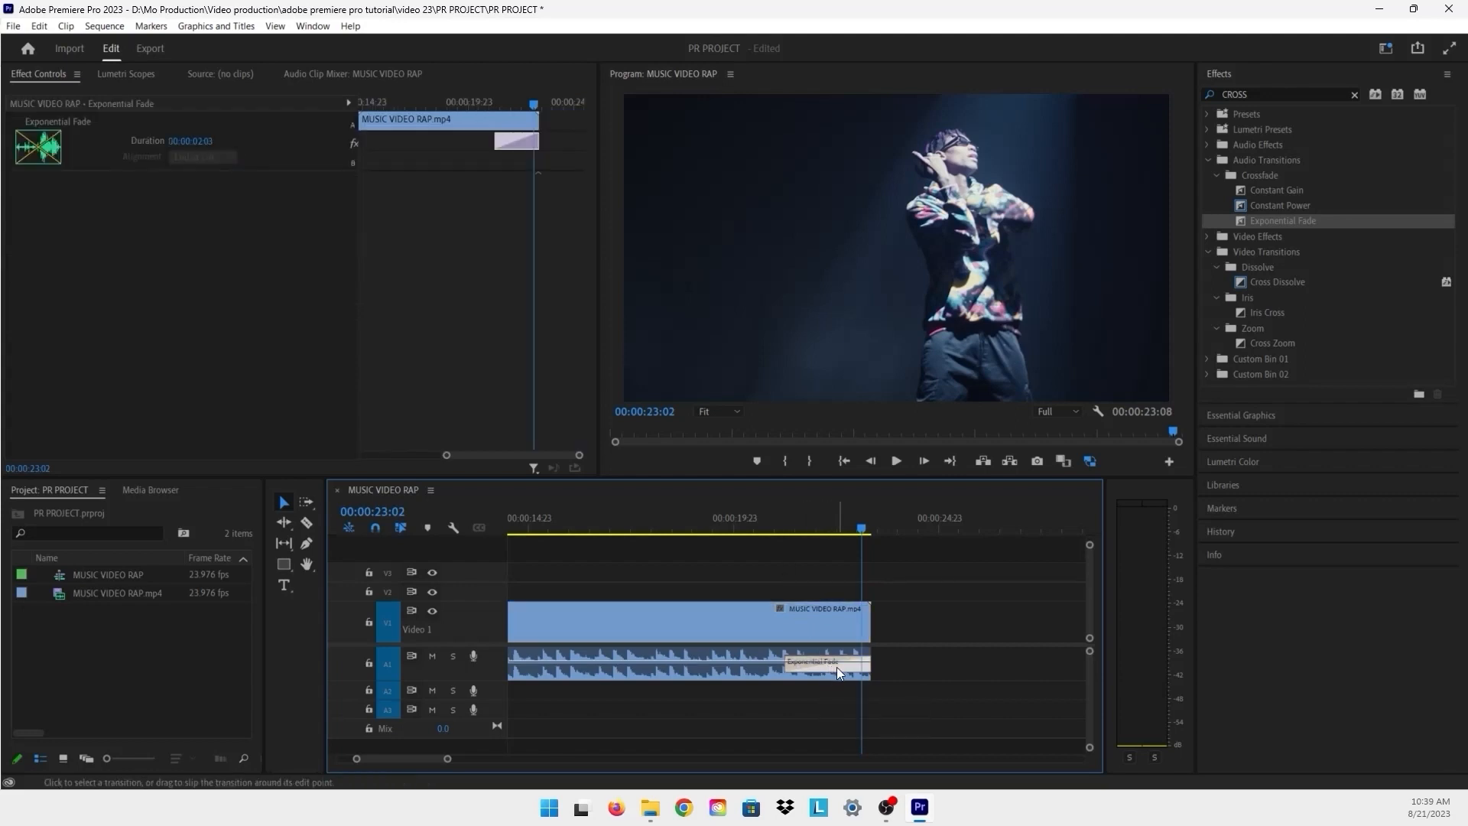
double_click(829, 664)
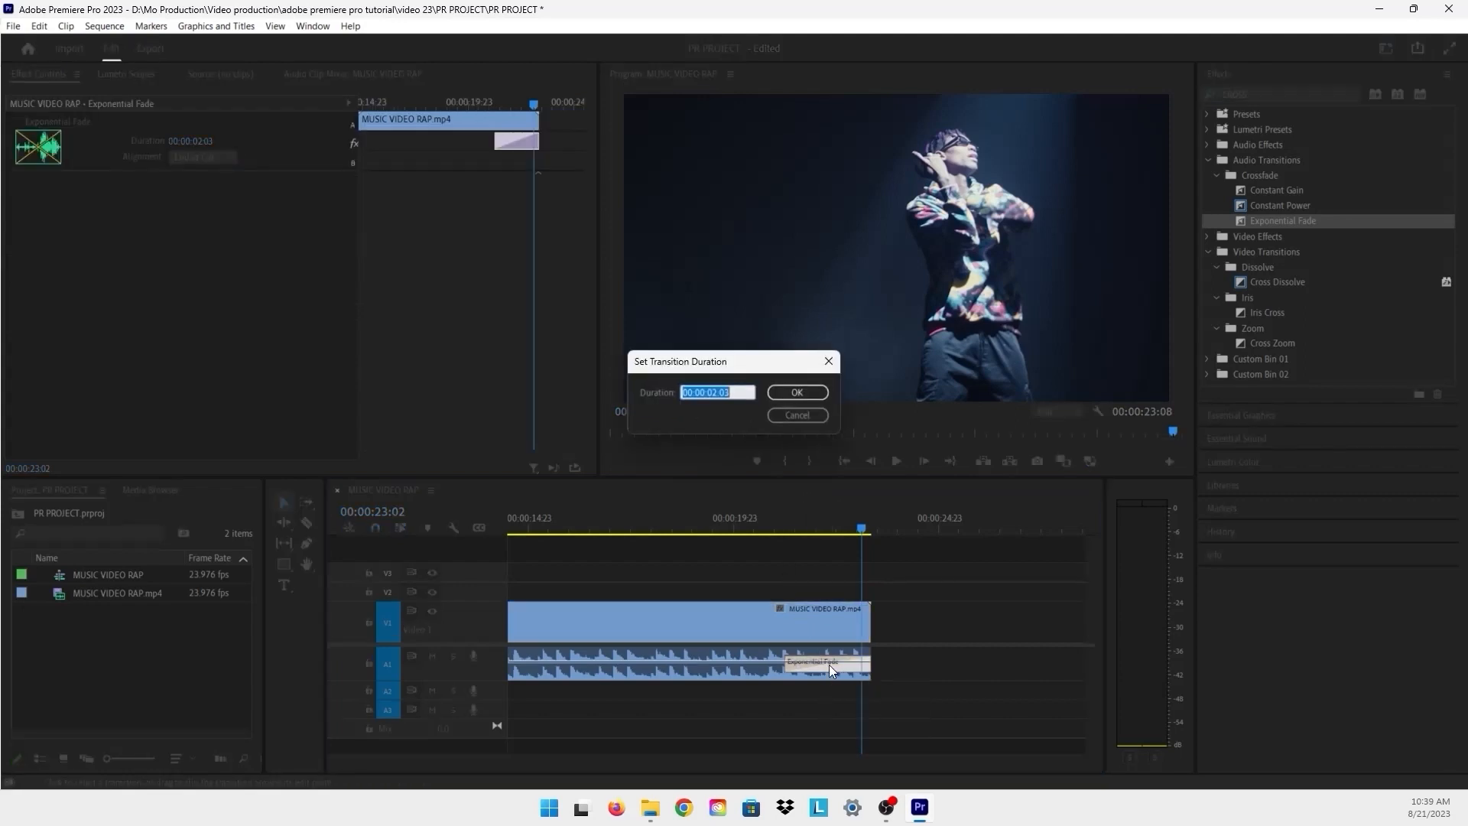
click(712, 393)
text(1)
key(Return)
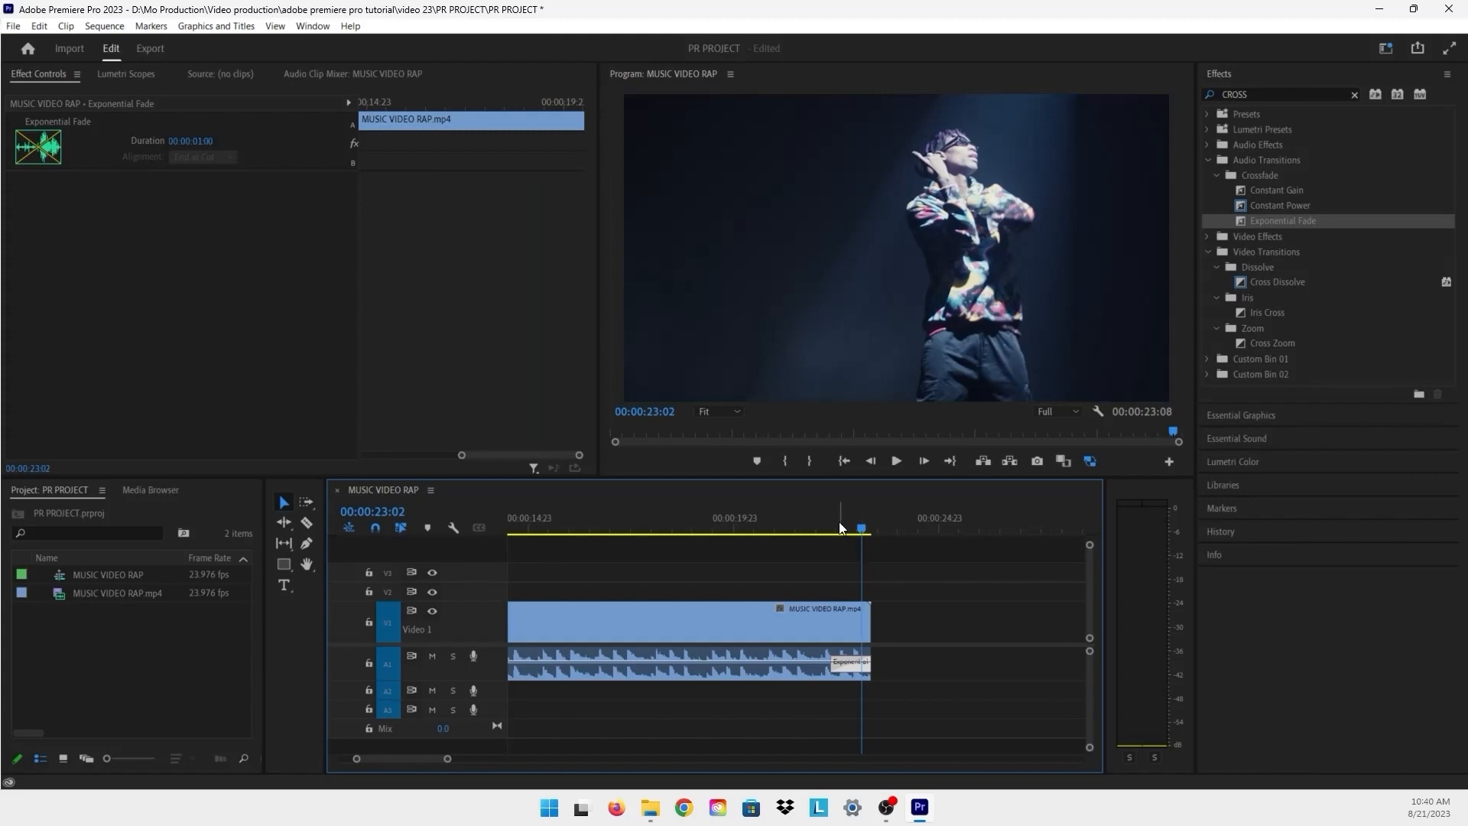
click(827, 528)
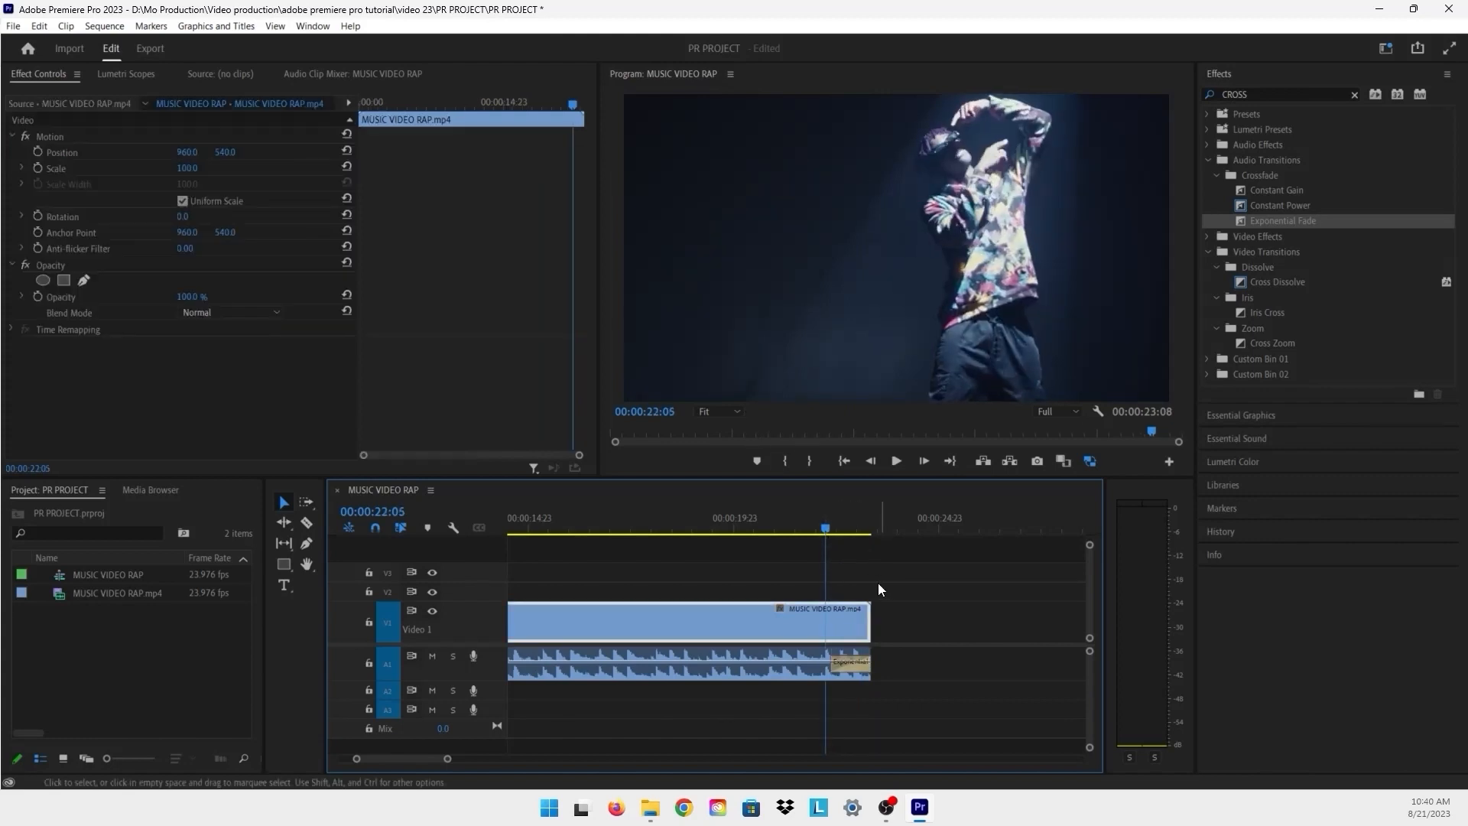
Apply the Exponential Fade transition to the start of the MUSIC VIDEO RAP.mp4 audio clip
scroll(933, 578, down, 3)
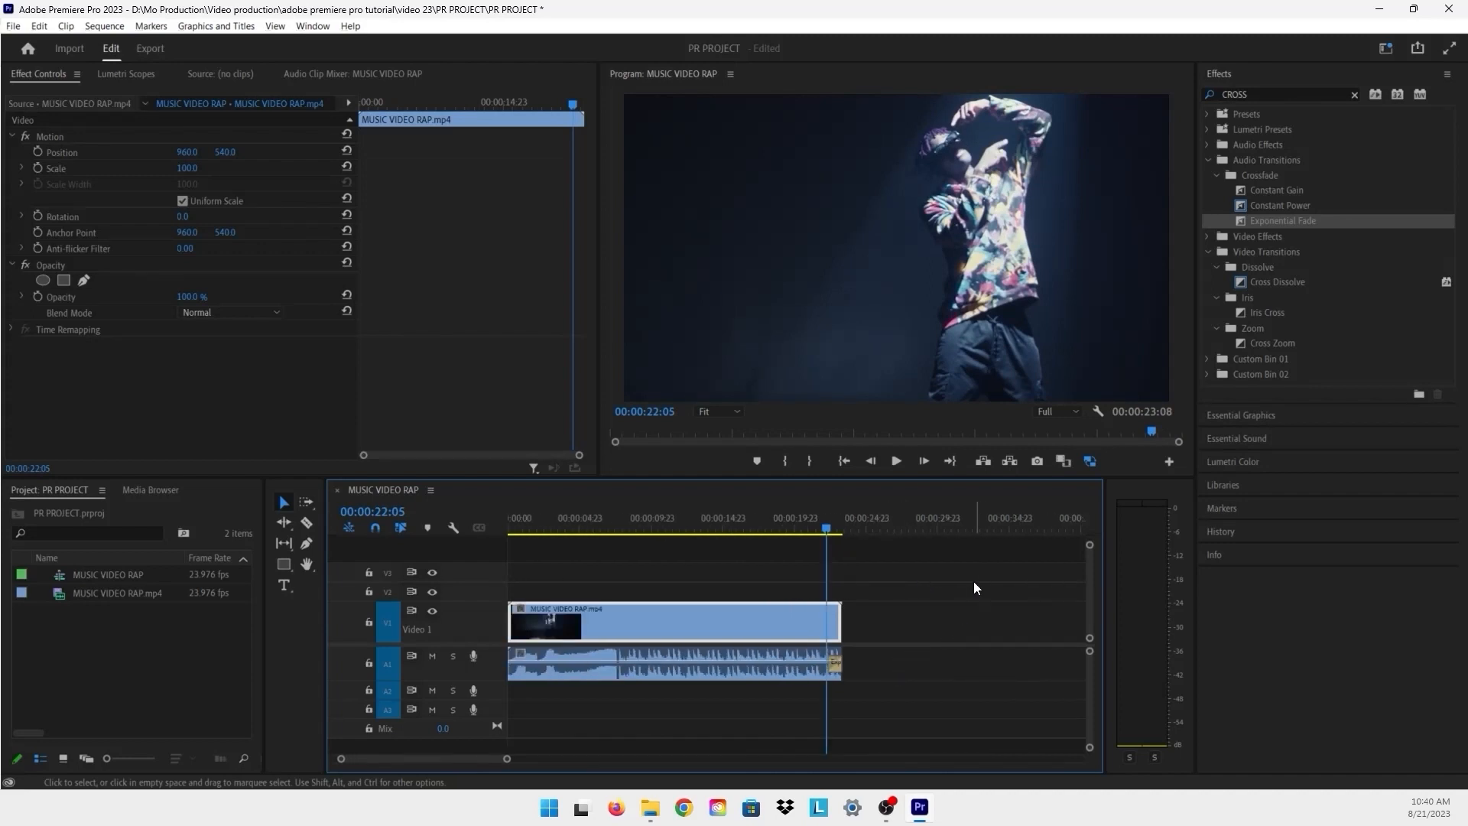
click(1292, 221)
drag(1292, 220, 514, 670)
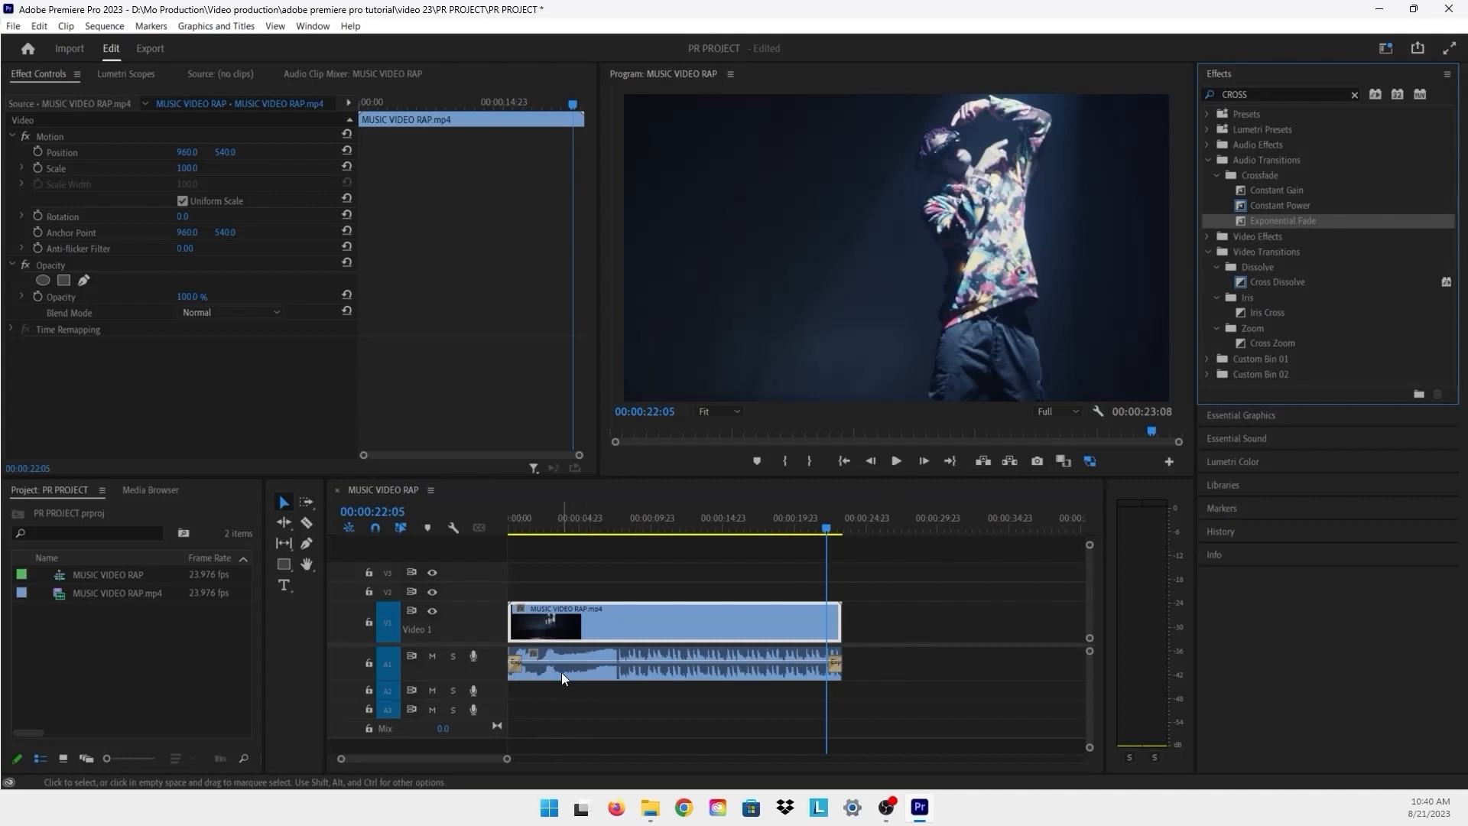
Delete the Exponential Fade transitions from both the start and the end of the audio clip
click(514, 669)
key(Delete)
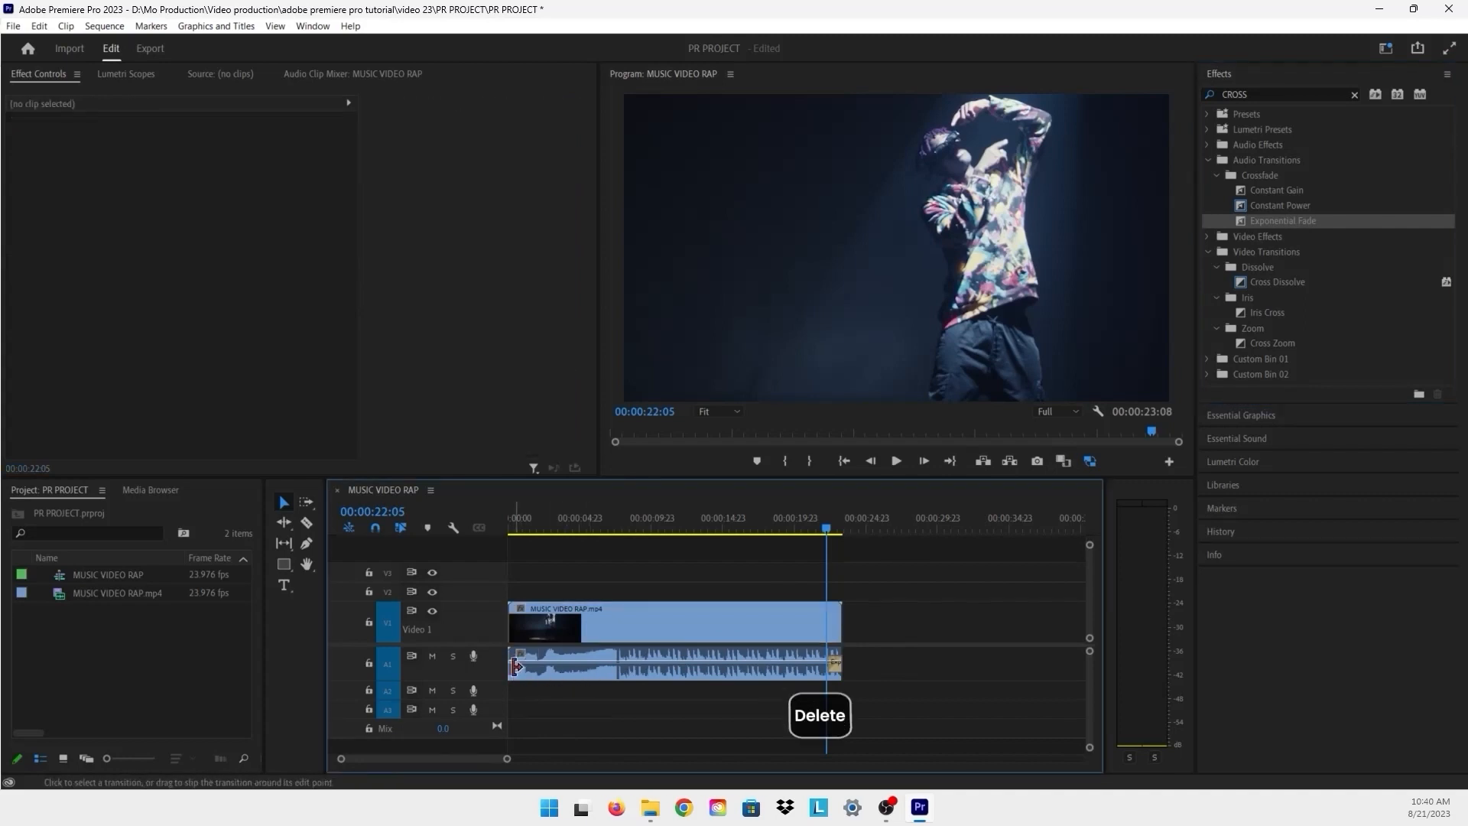
click(834, 667)
key(Delete)
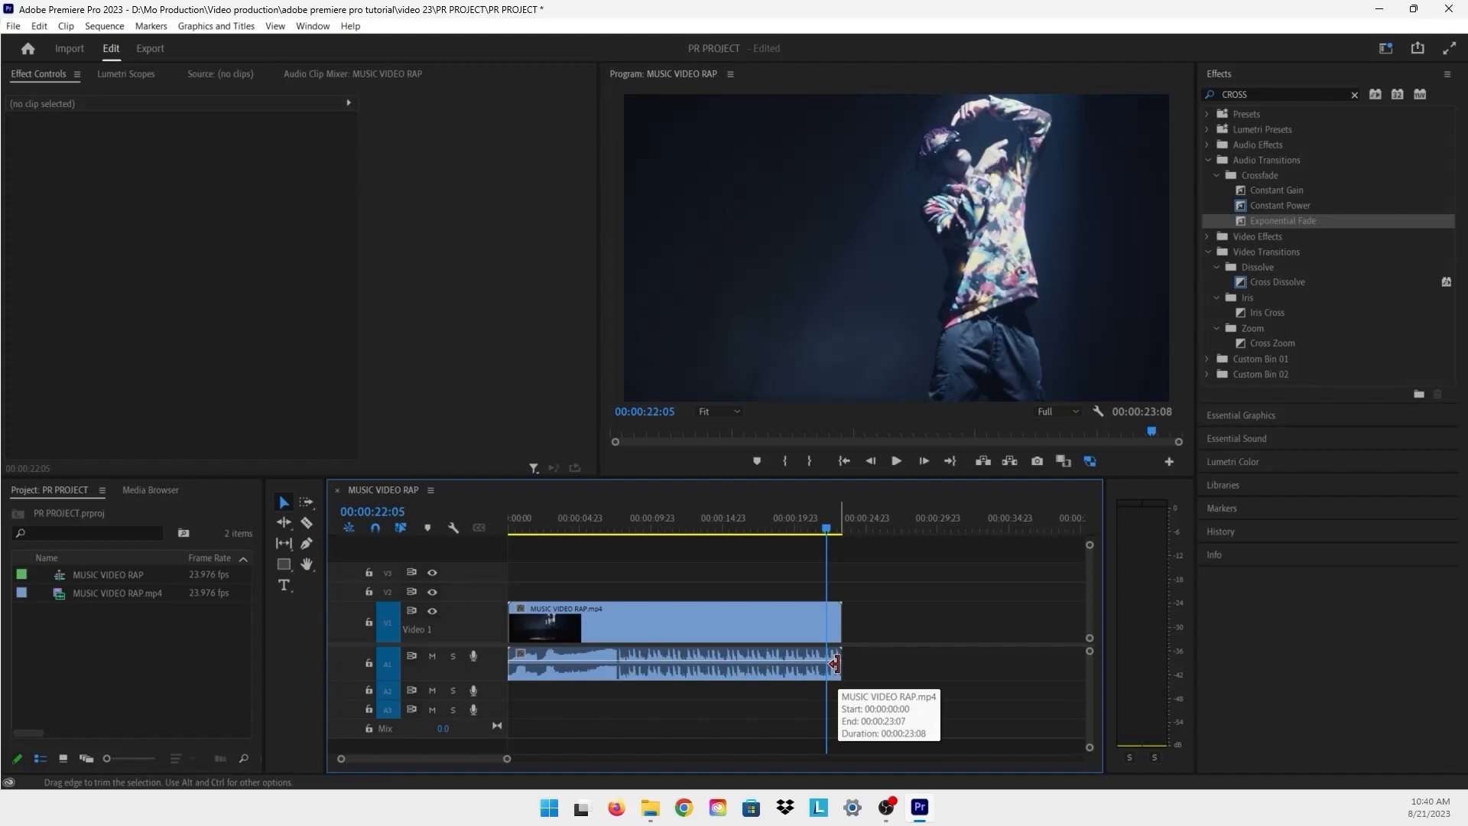
Apply the default transition to the end edge of the audio clip, inspect it, and delete it again
right_click(835, 664)
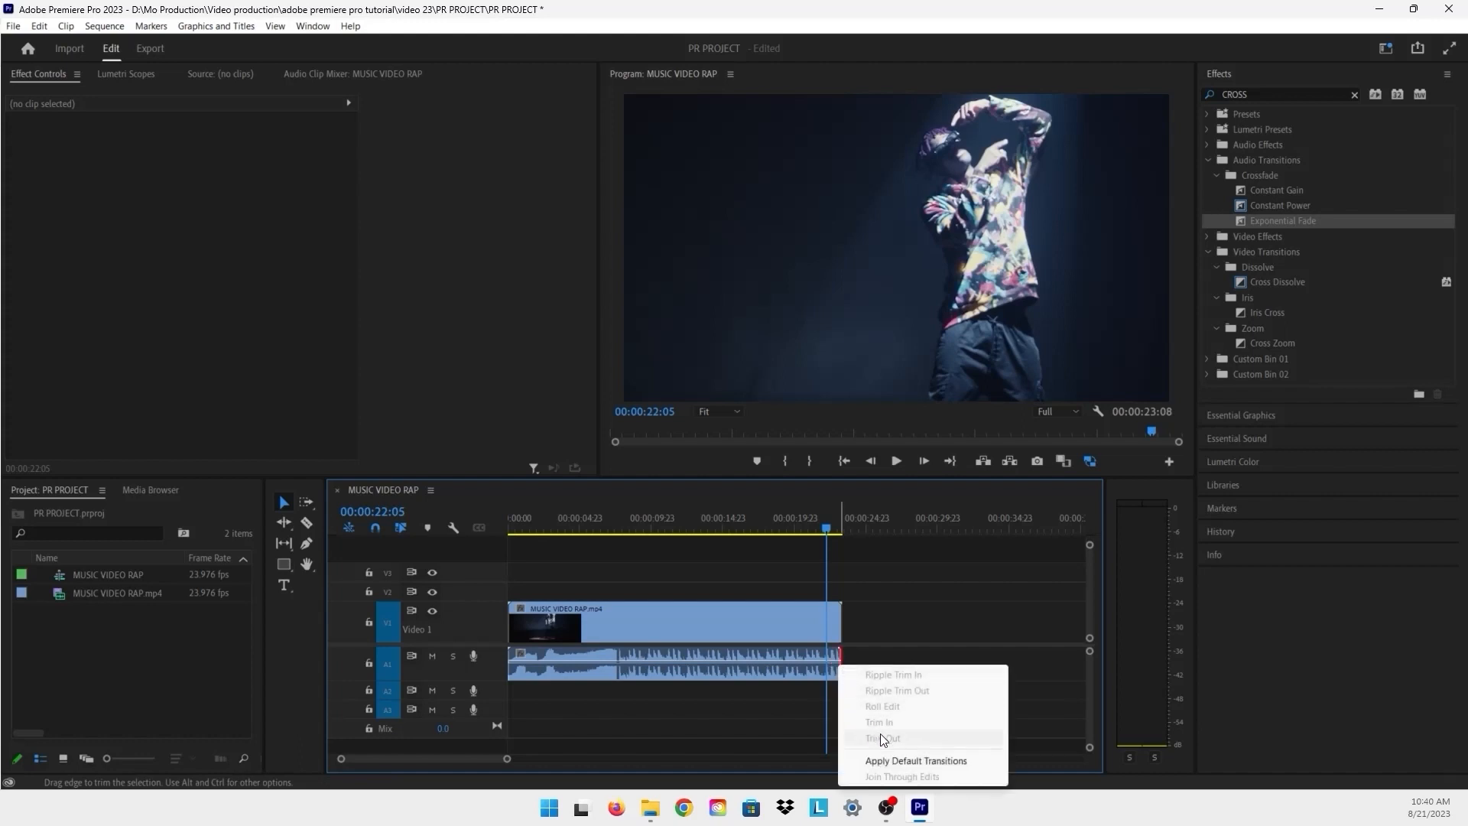
click(915, 761)
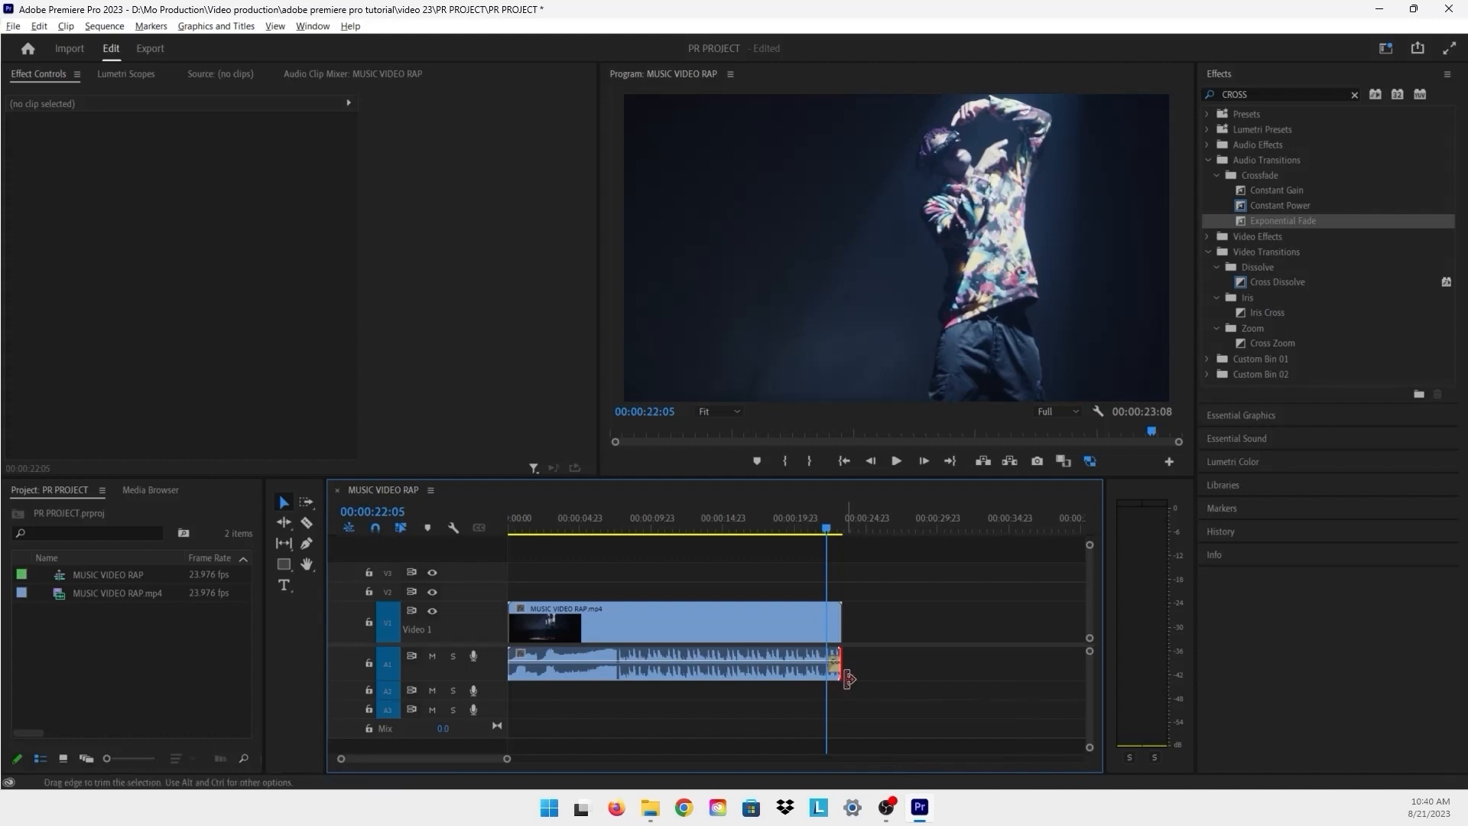
scroll(841, 673, up, 3)
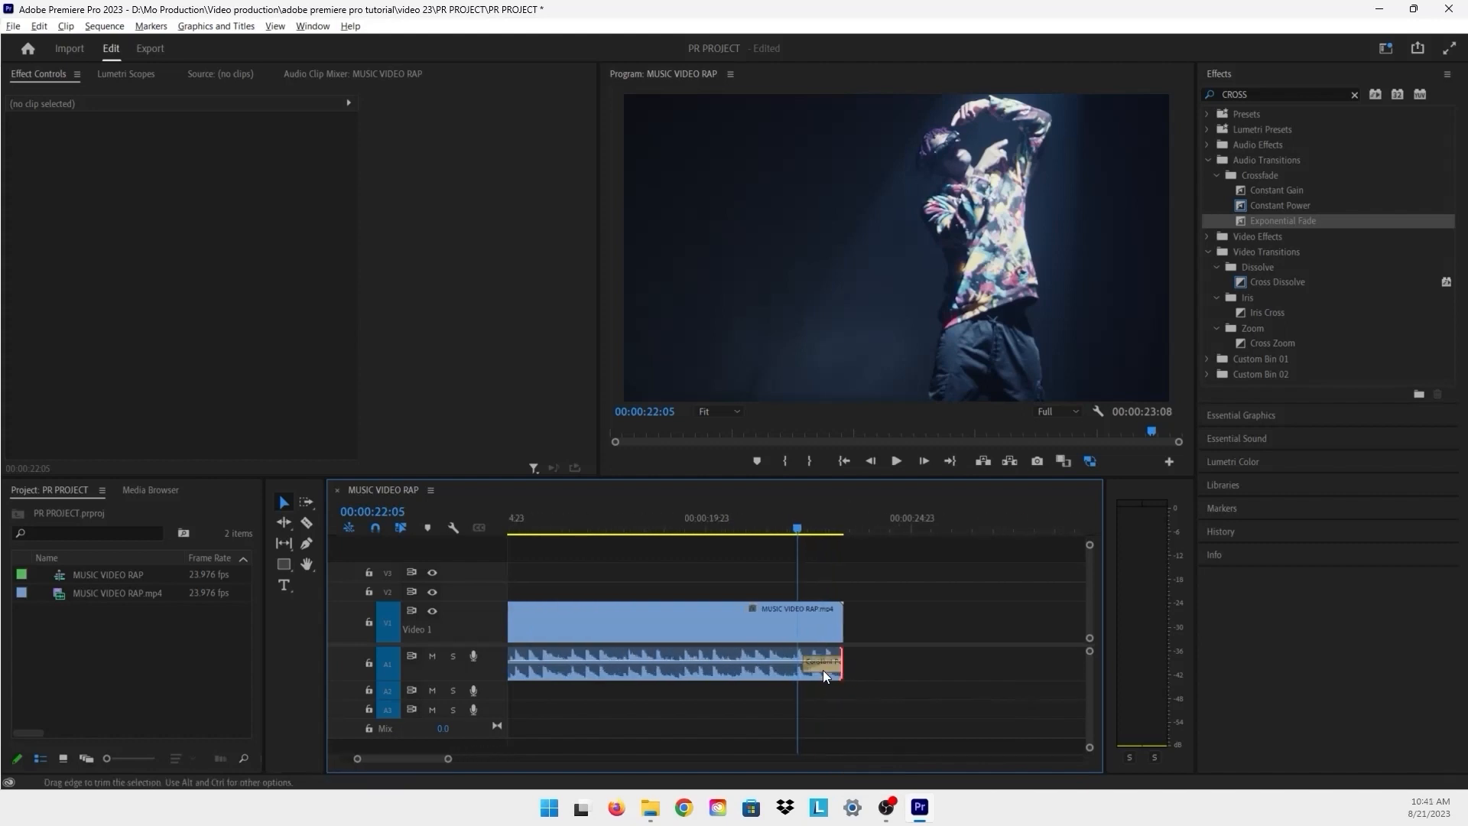
scroll(822, 670, up, 2)
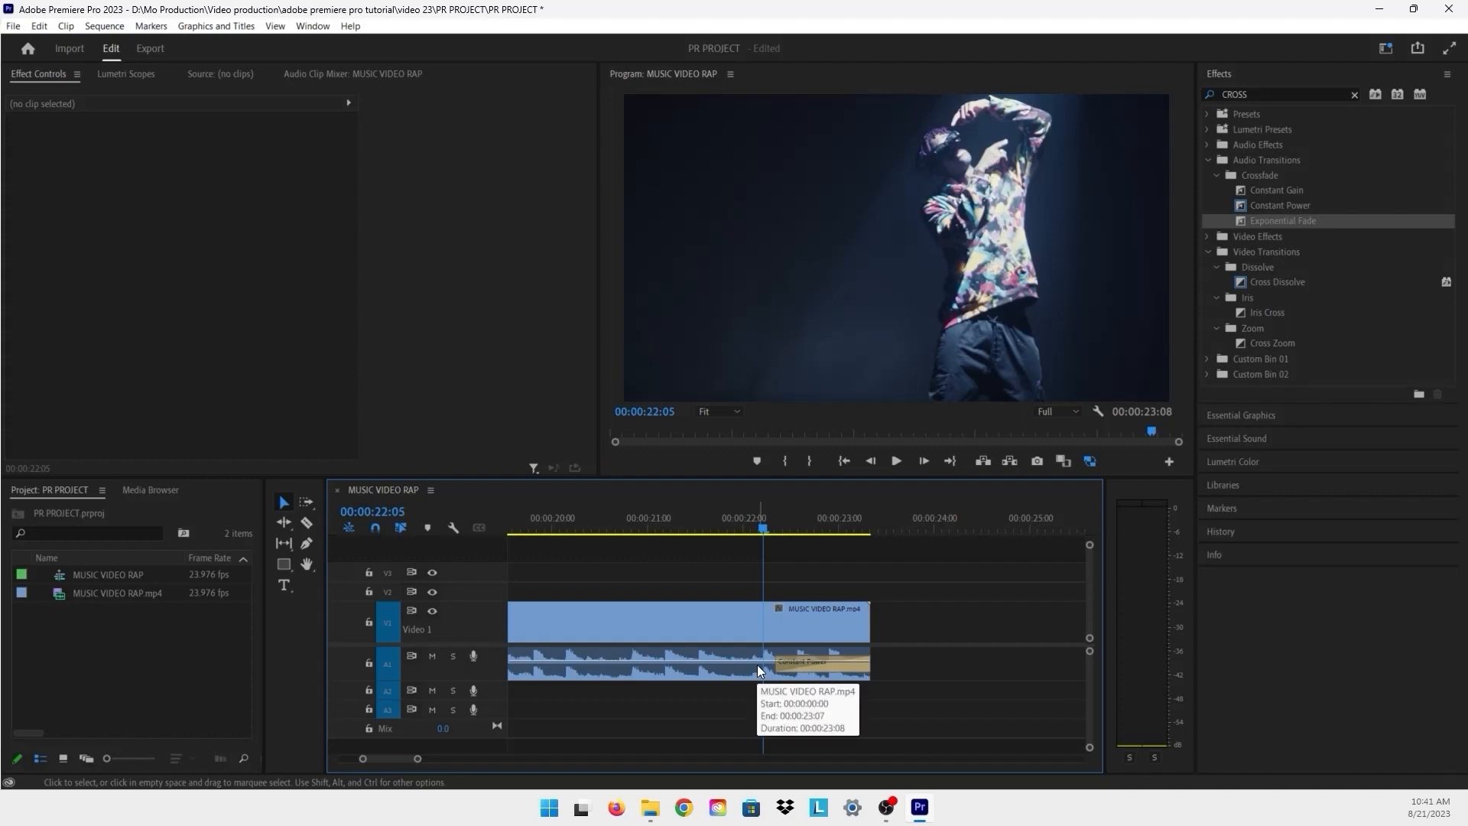
click(815, 667)
key(Delete)
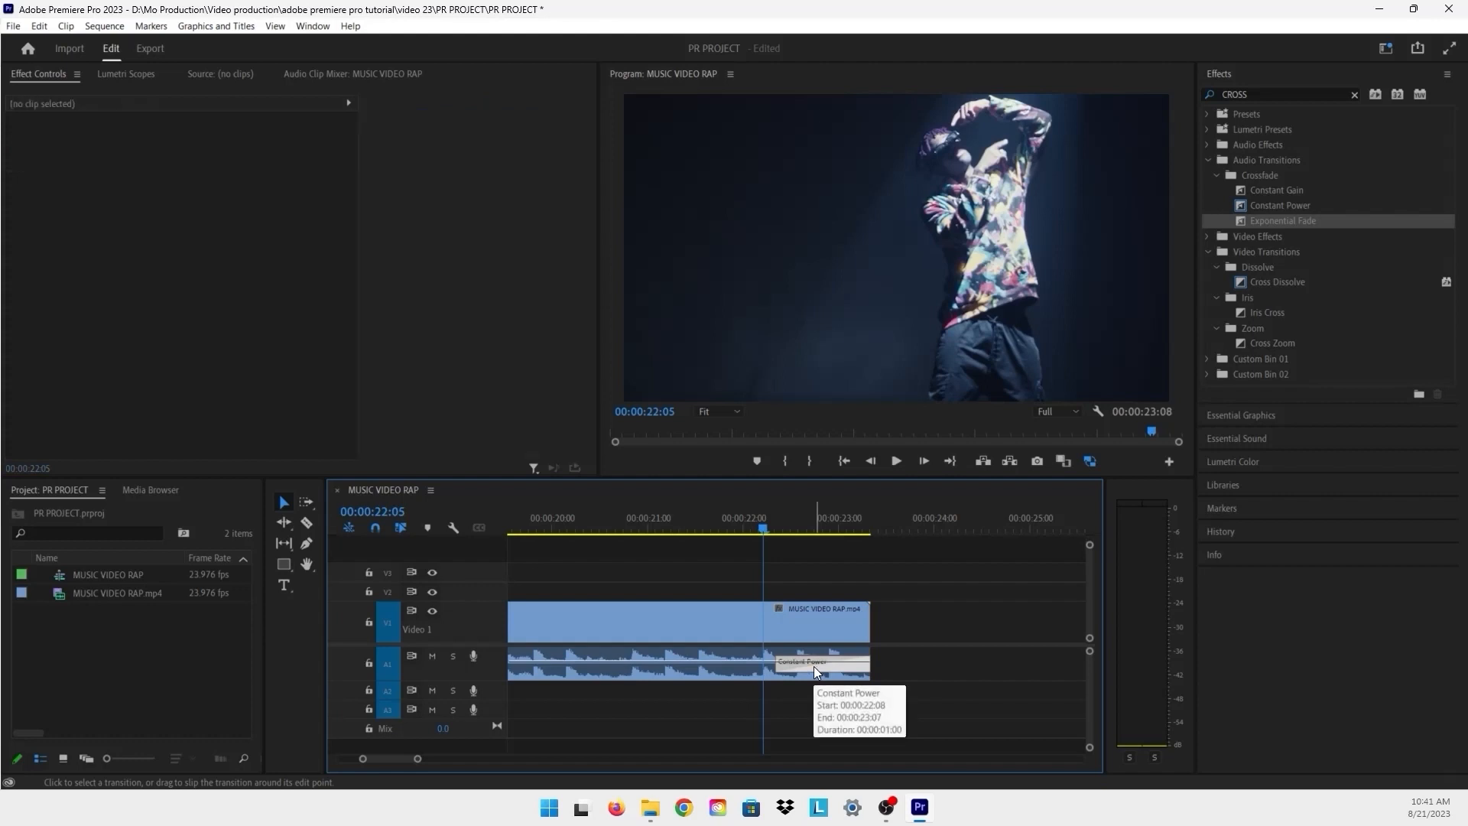
Expand the Audio 1 track, add two volume keyframes near the clip's end, and lower the second at the end for a fade-out
scroll(867, 643, down, 3)
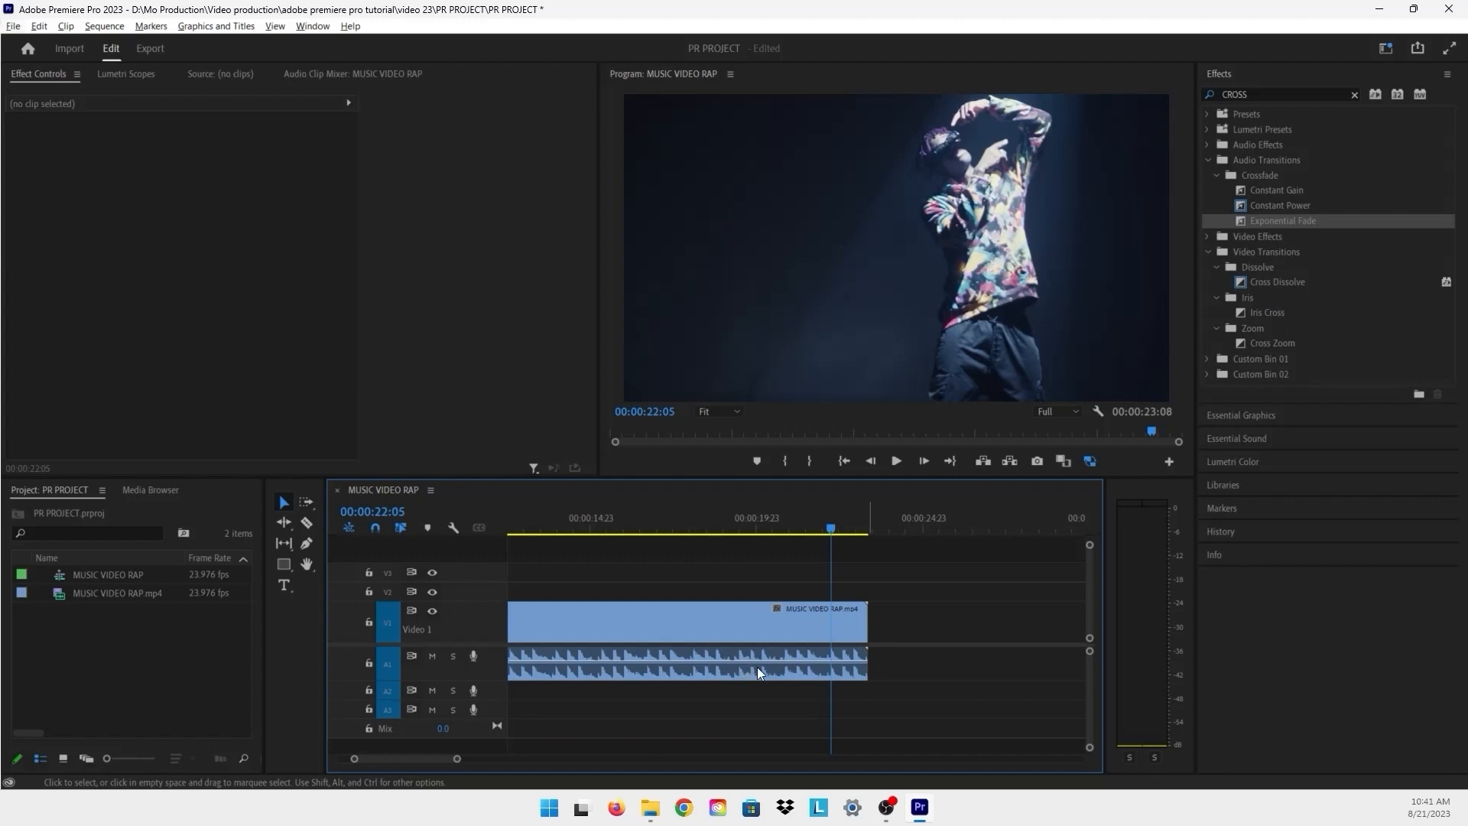
double_click(480, 667)
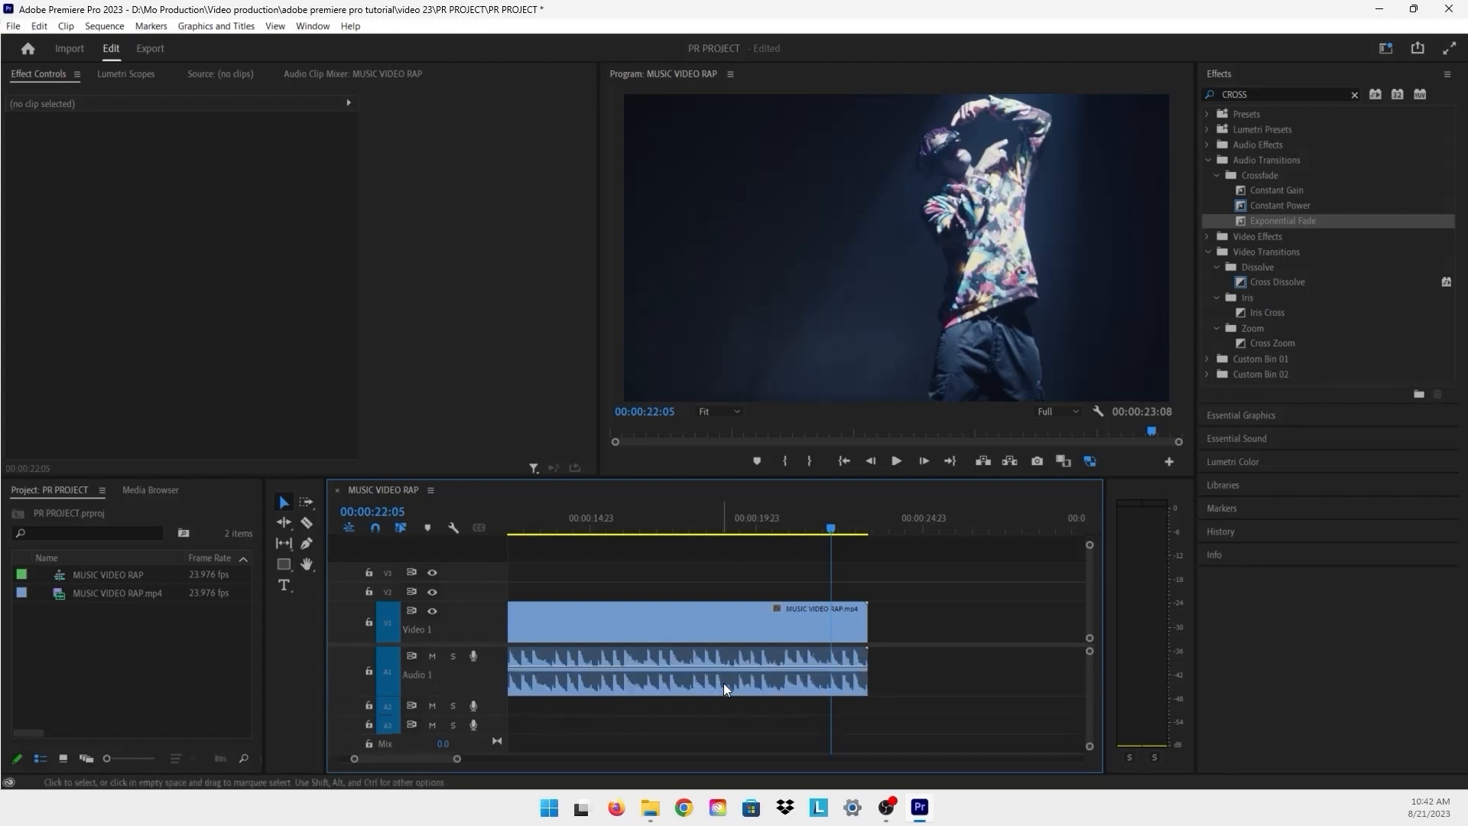
scroll(876, 663, down, 2)
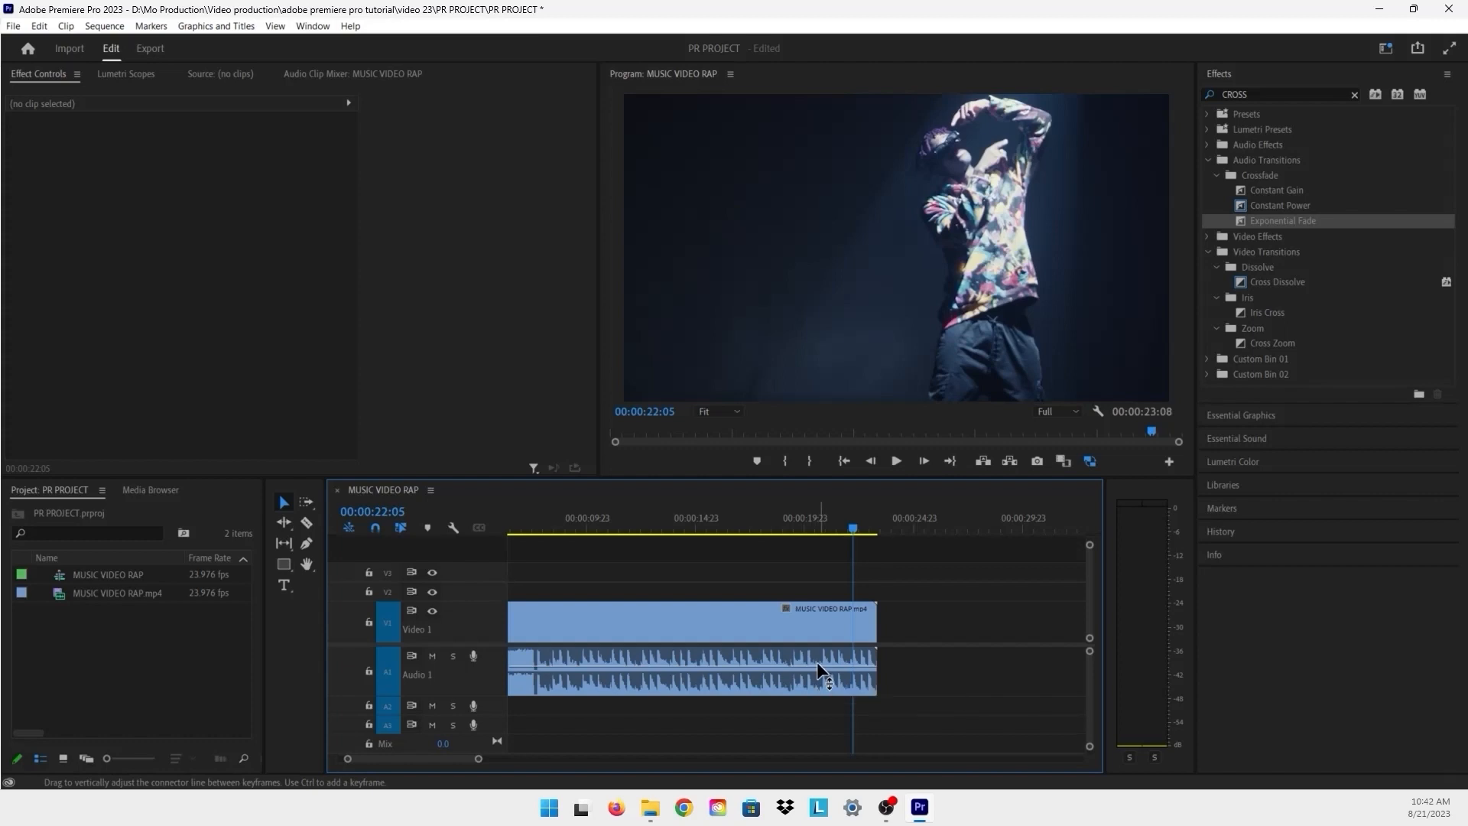
key(ctrl)
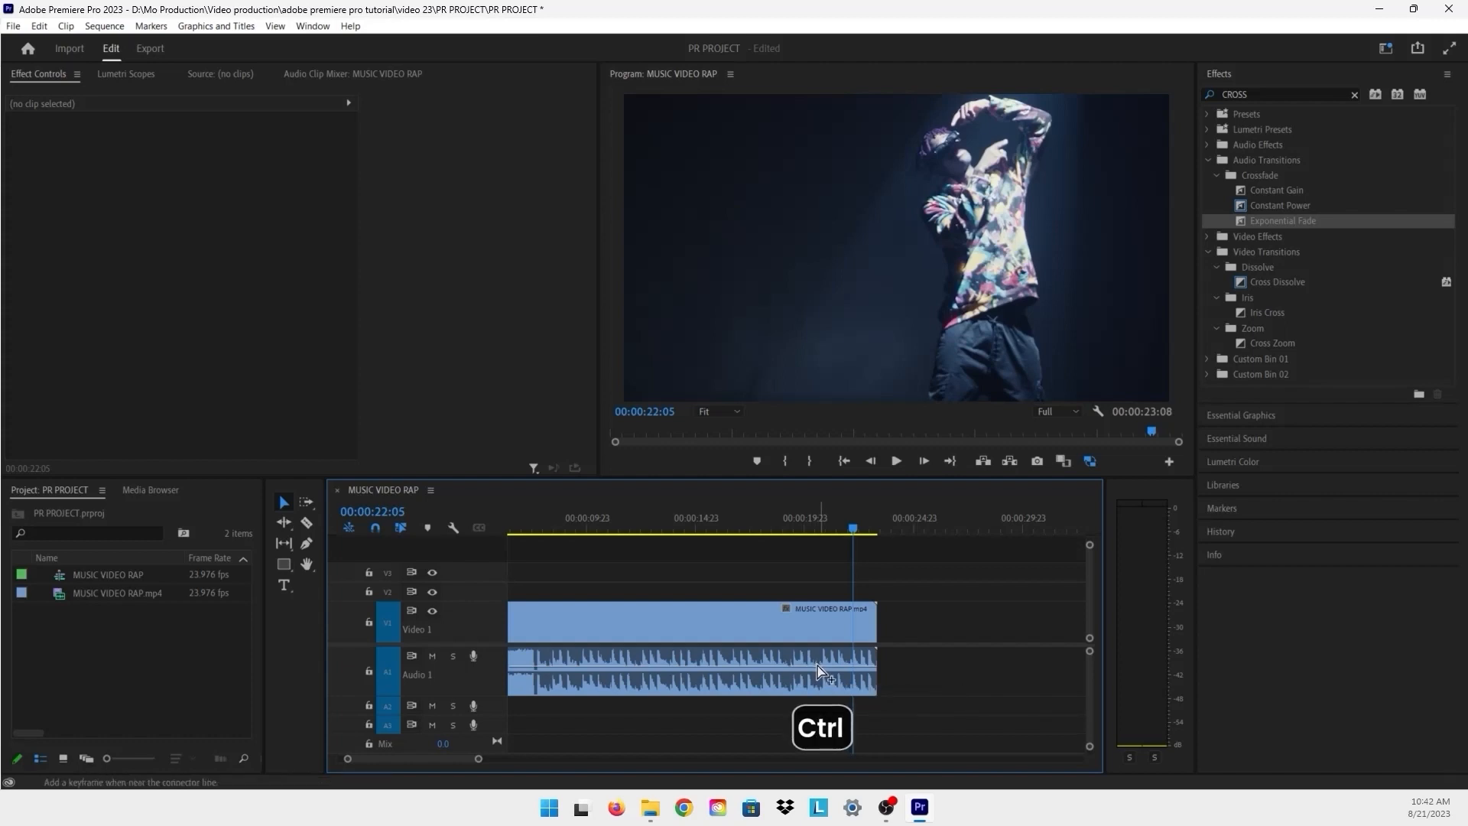
ctrl+click(819, 667)
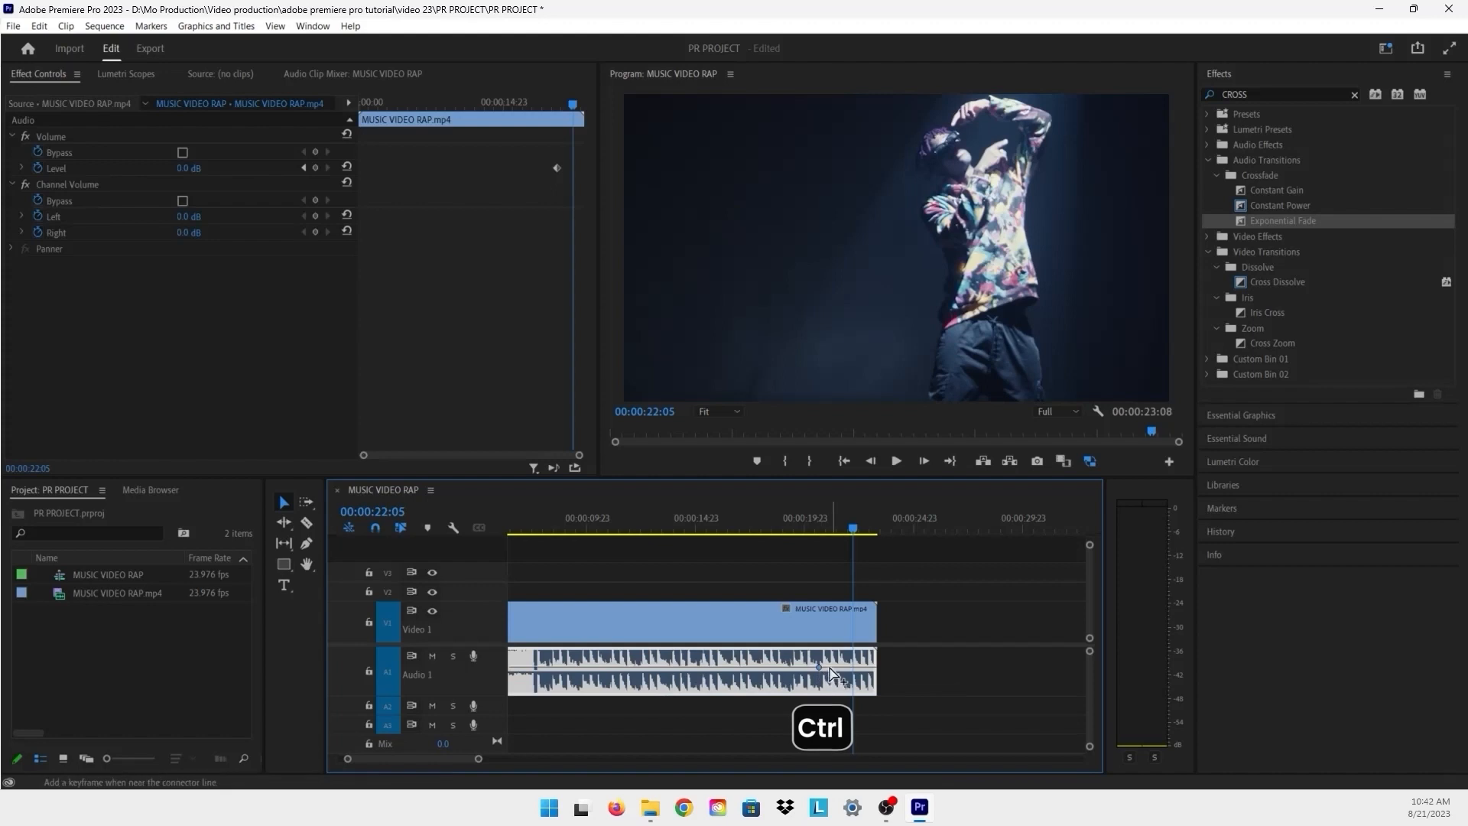
ctrl+click(828, 667)
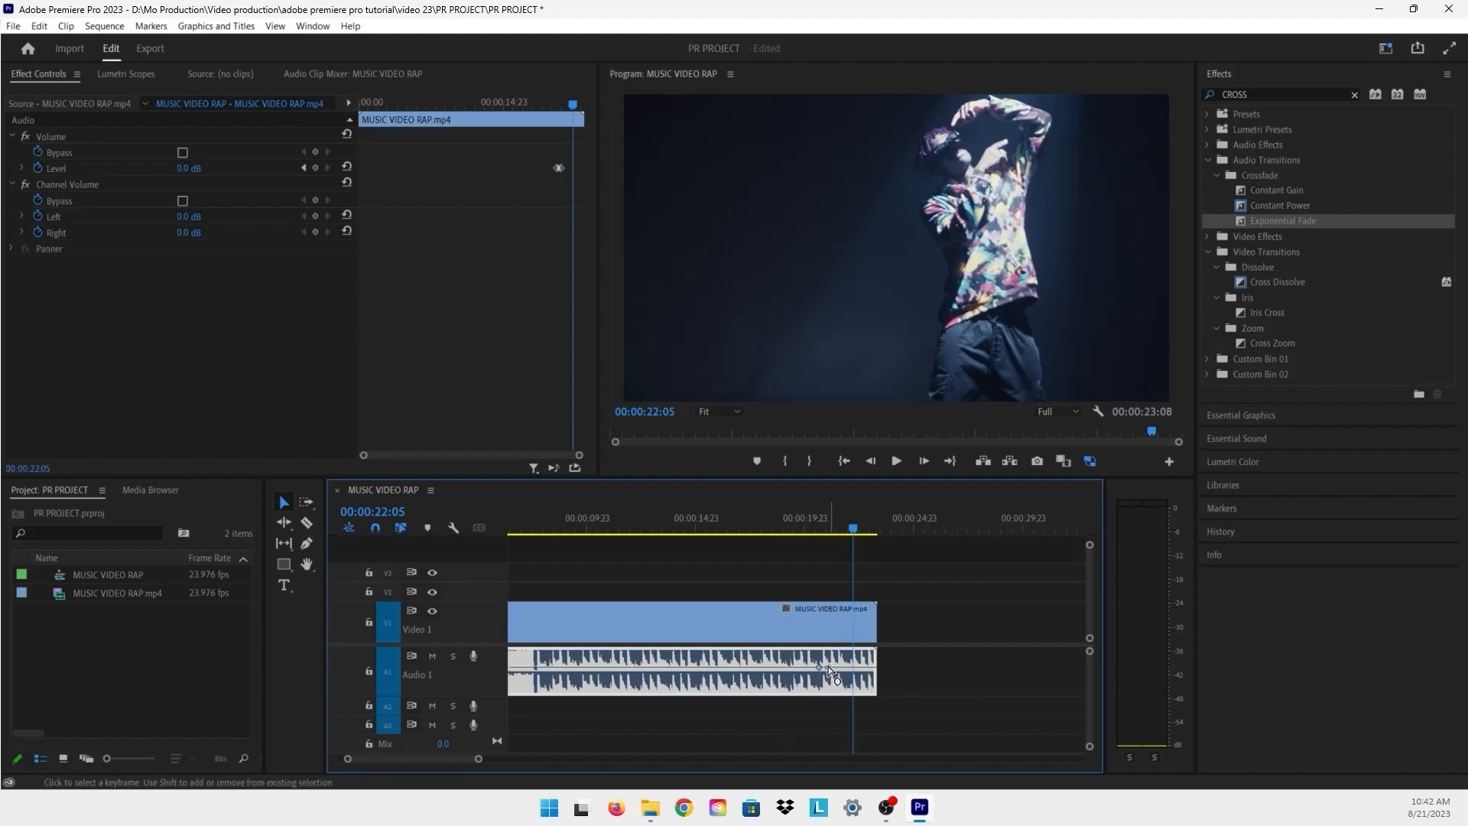
drag(828, 667, 870, 688)
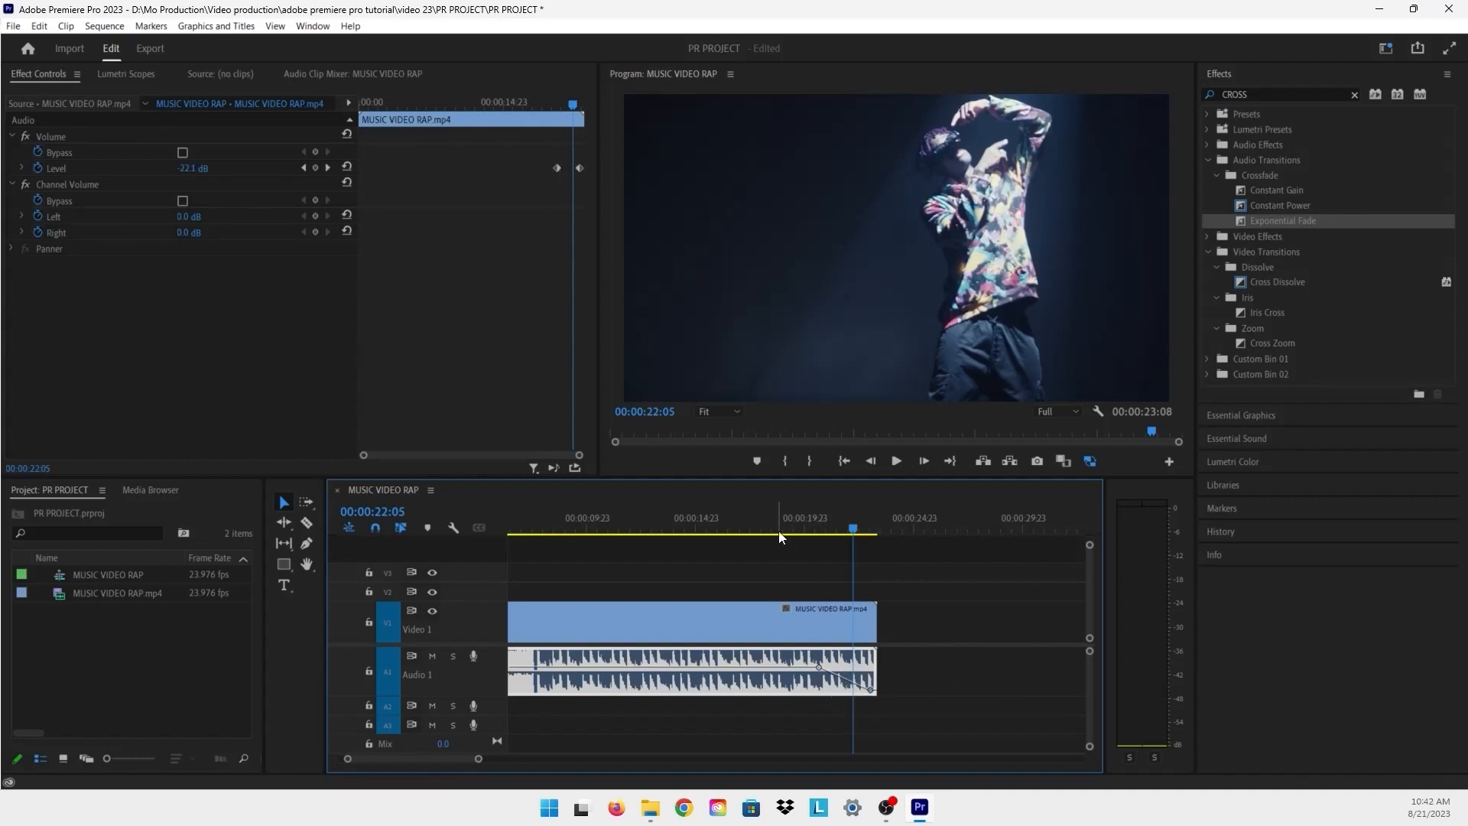
Play the last seconds of the sequence to listen to the keyframed audio fade-out
click(795, 522)
key(space)
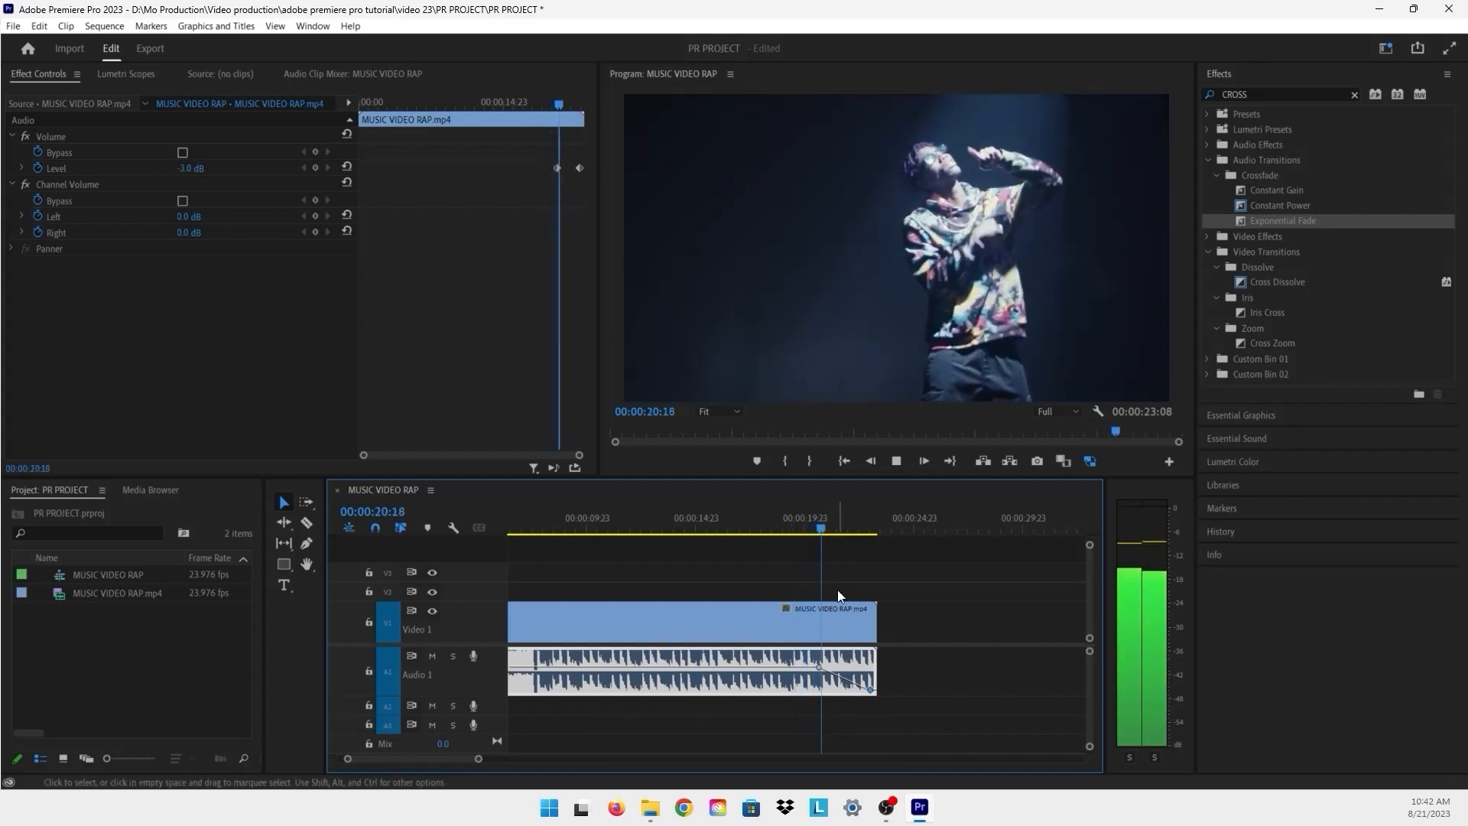
key(space)
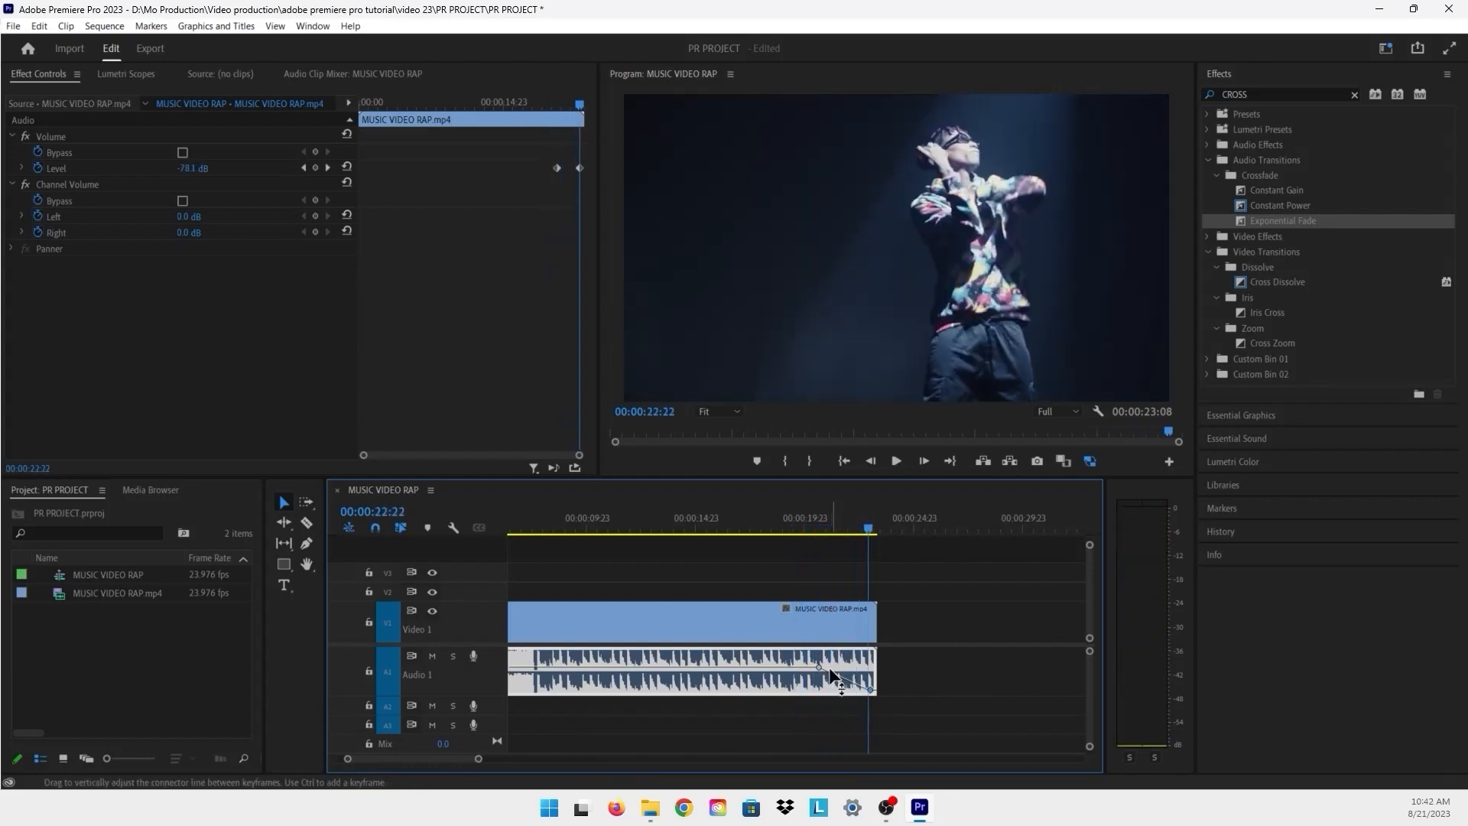
Move the first fade-out keyframe closer to the clip's end to shorten the fade, and play it from 00:00:20:18
scroll(837, 670, up, 4)
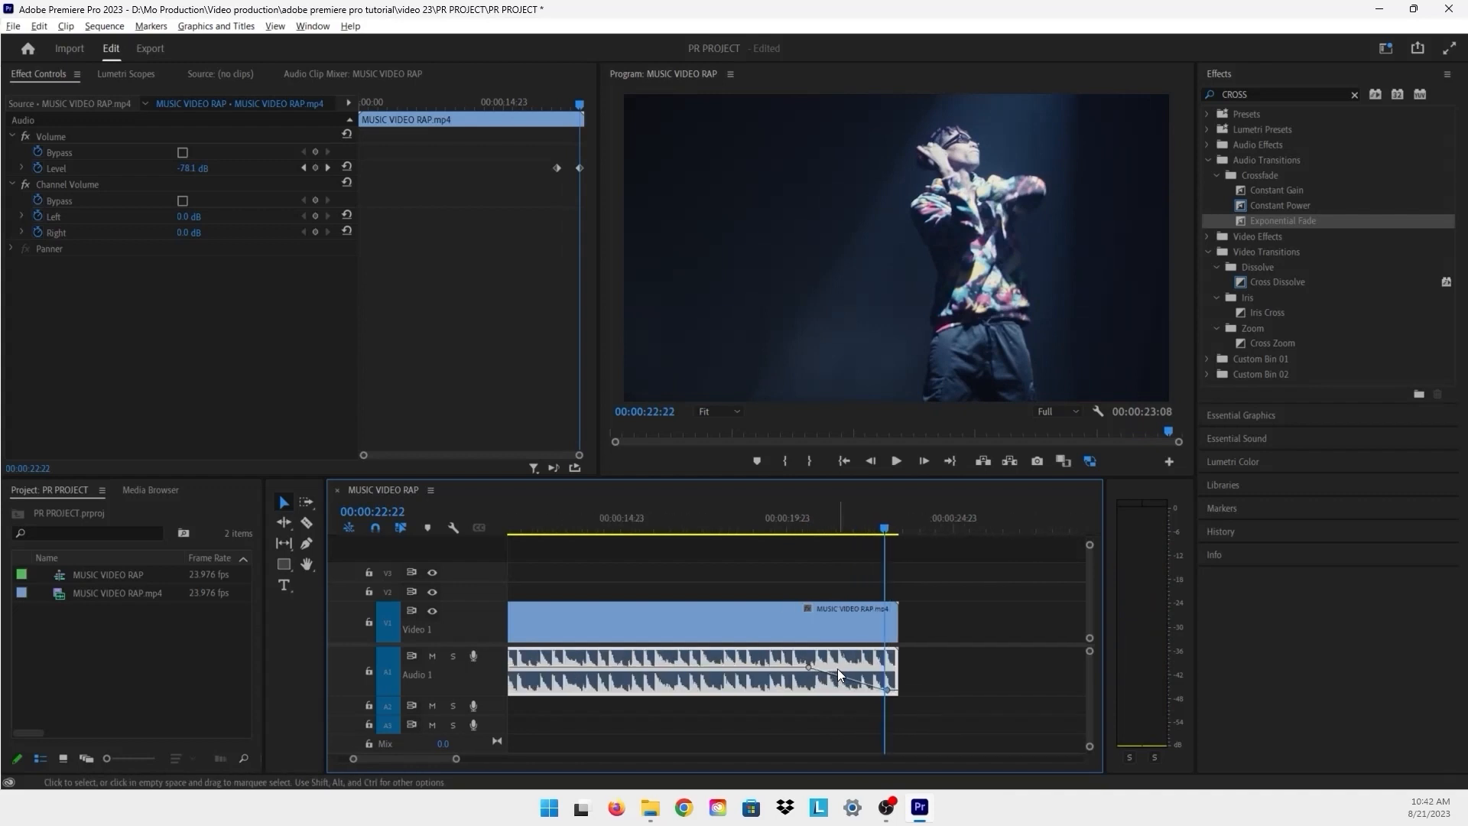
drag(796, 667, 845, 668)
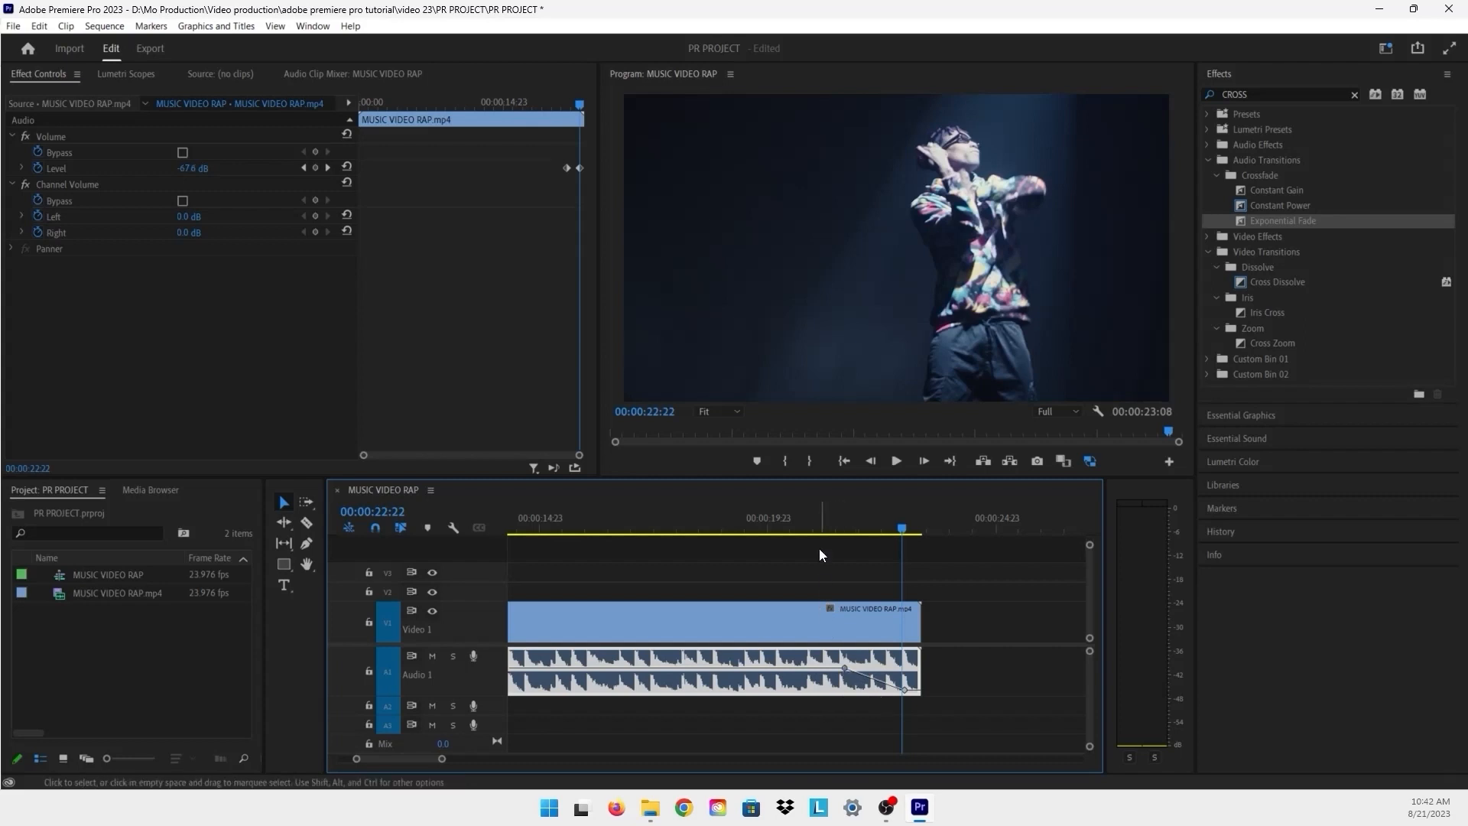
drag(815, 526, 802, 526)
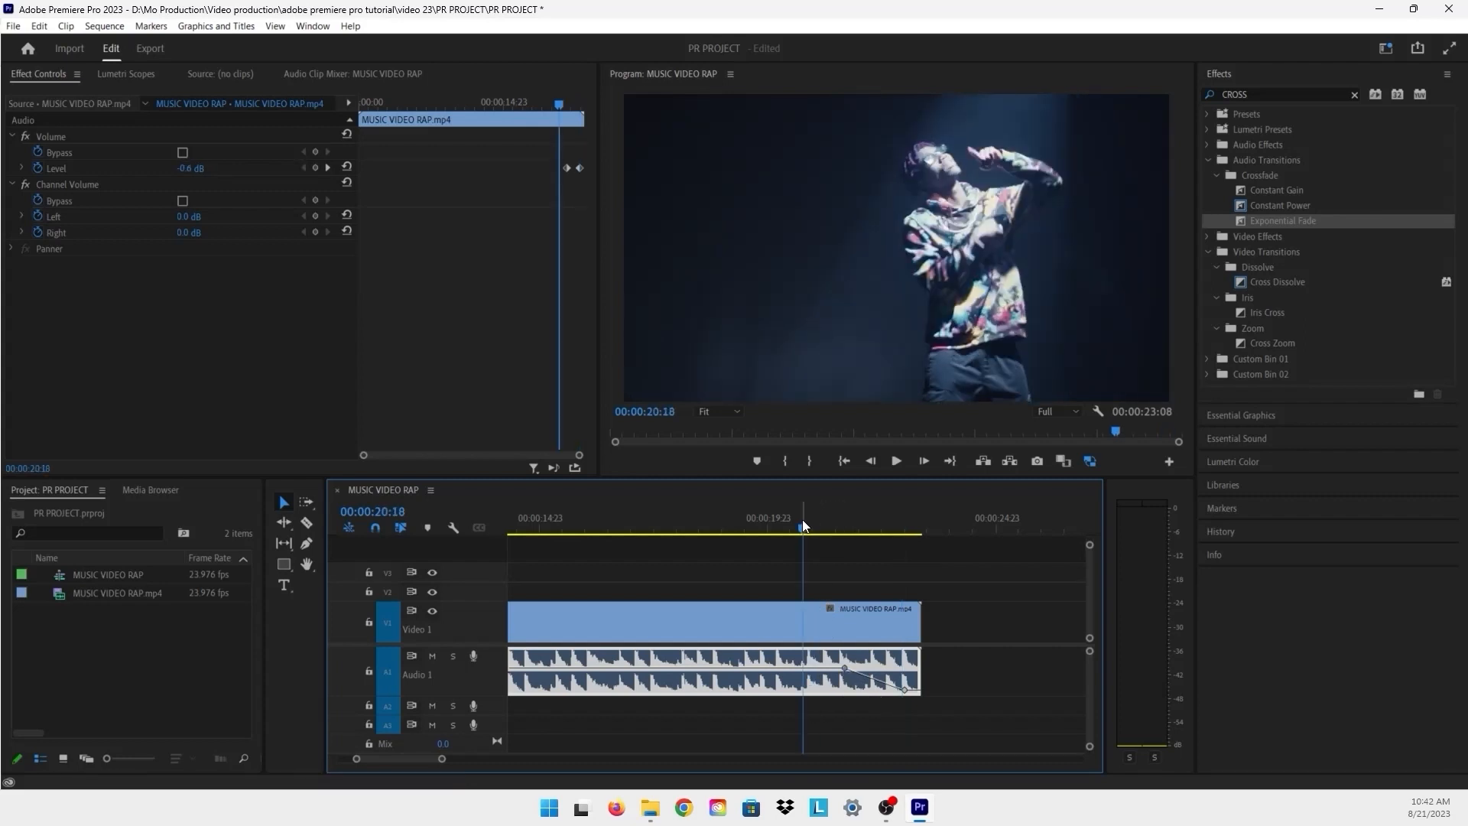
key(space)
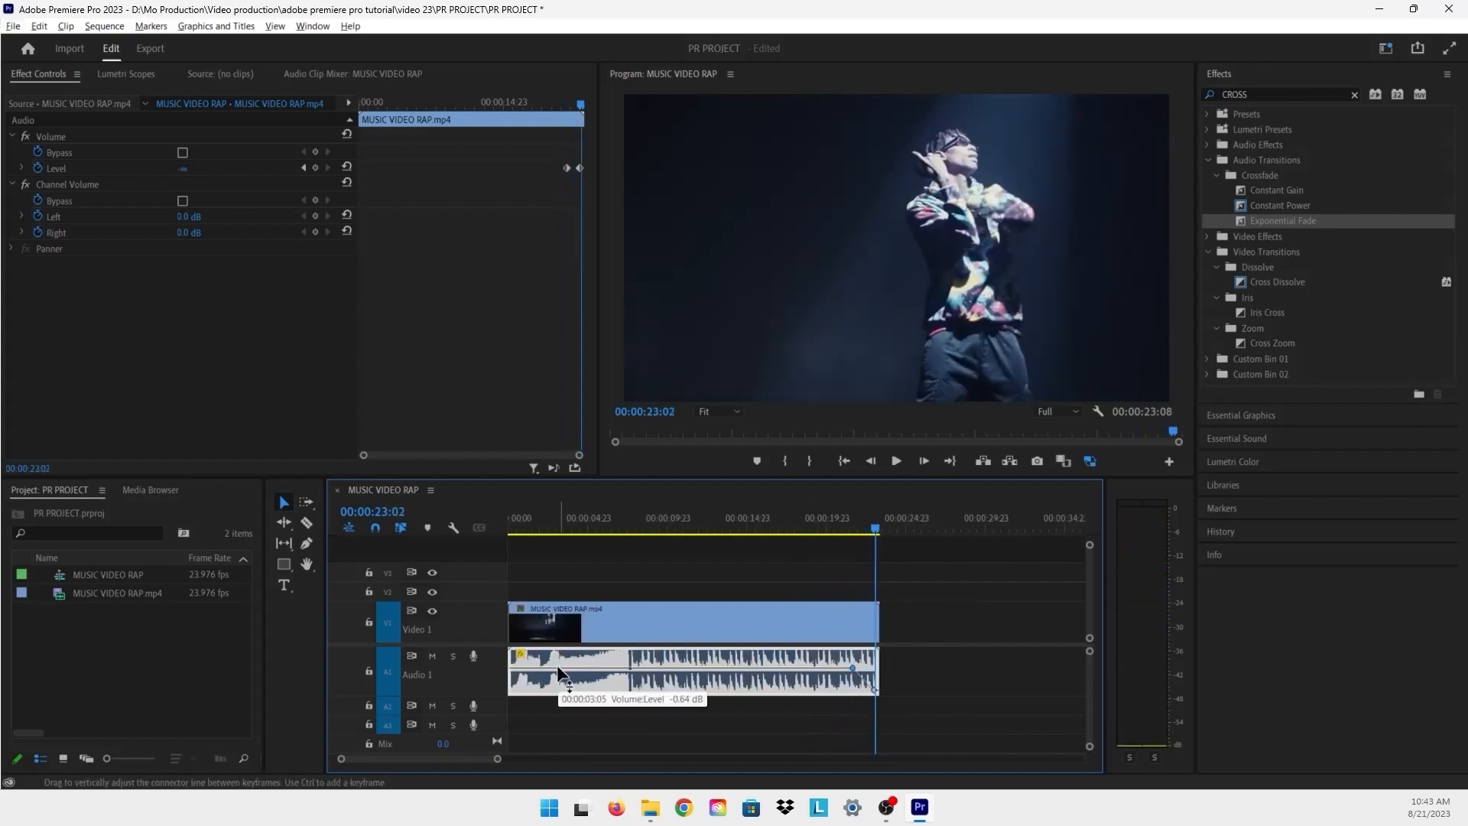
Add two volume keyframes near the audio's beginning, lower the first at the clip's start for a fade-in, and play the result
ctrl+click(559, 668)
ctrl+click(546, 673)
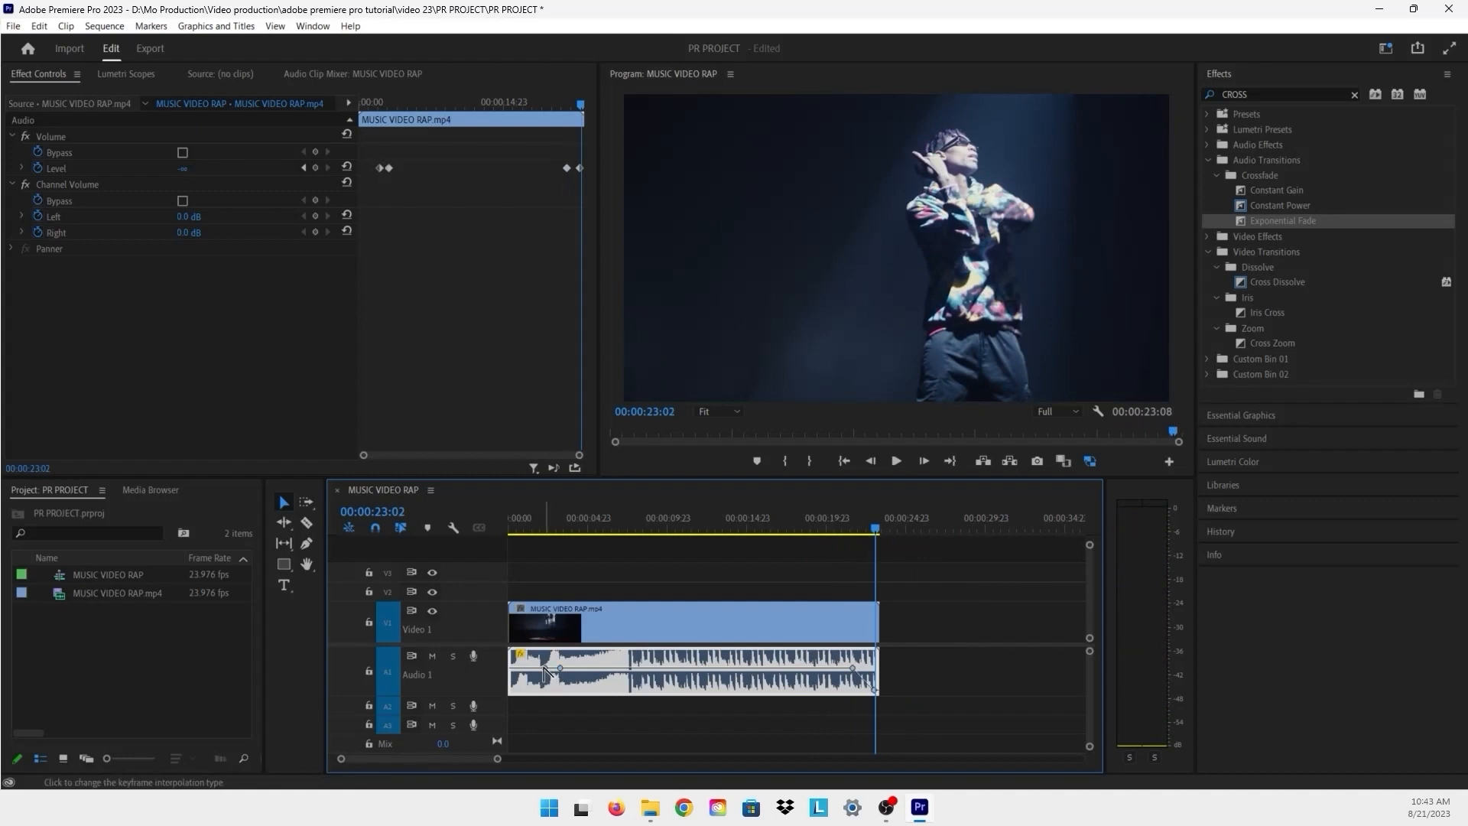
drag(546, 673, 511, 691)
click(511, 527)
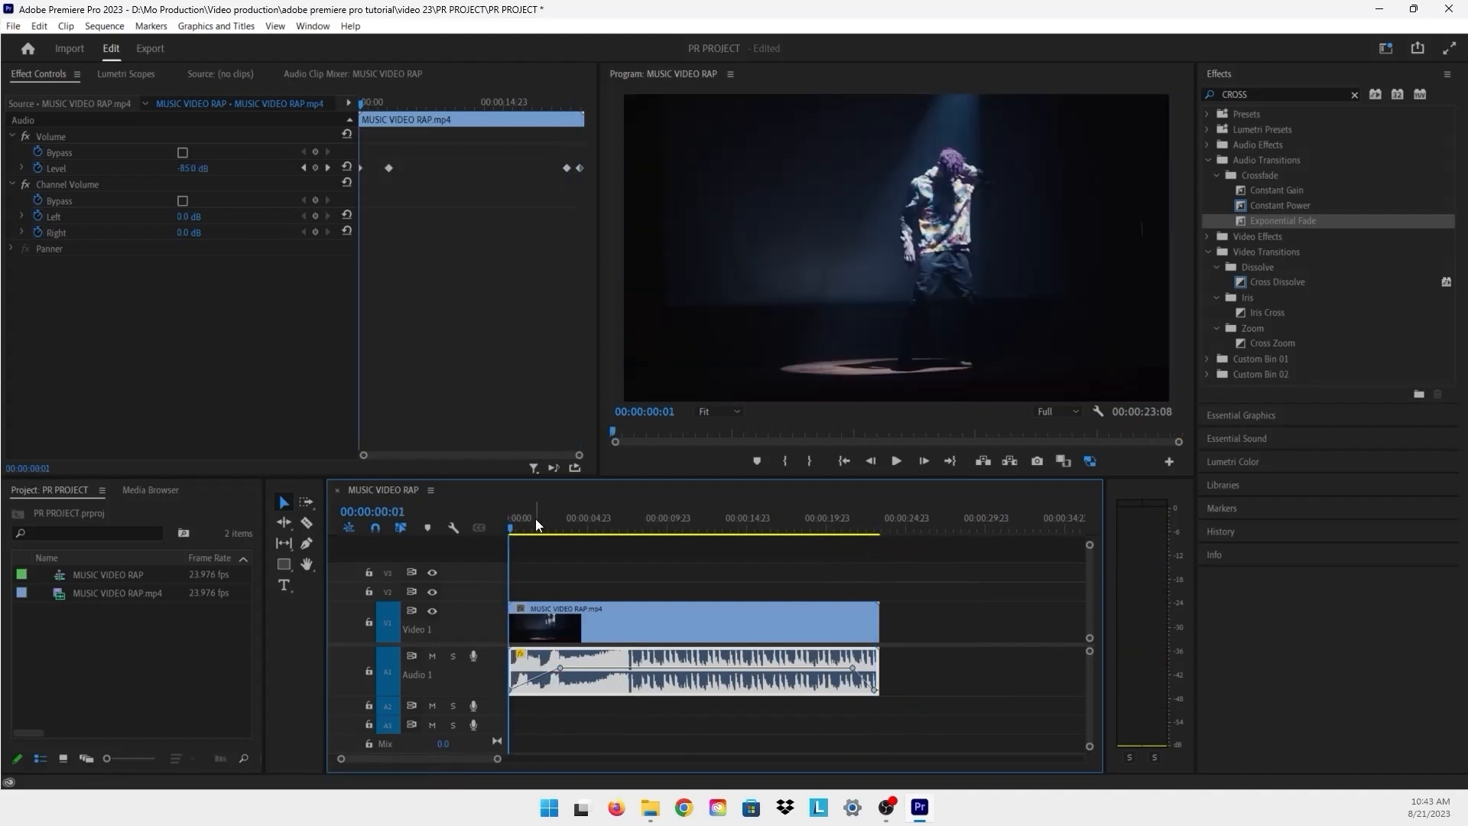
key(space)
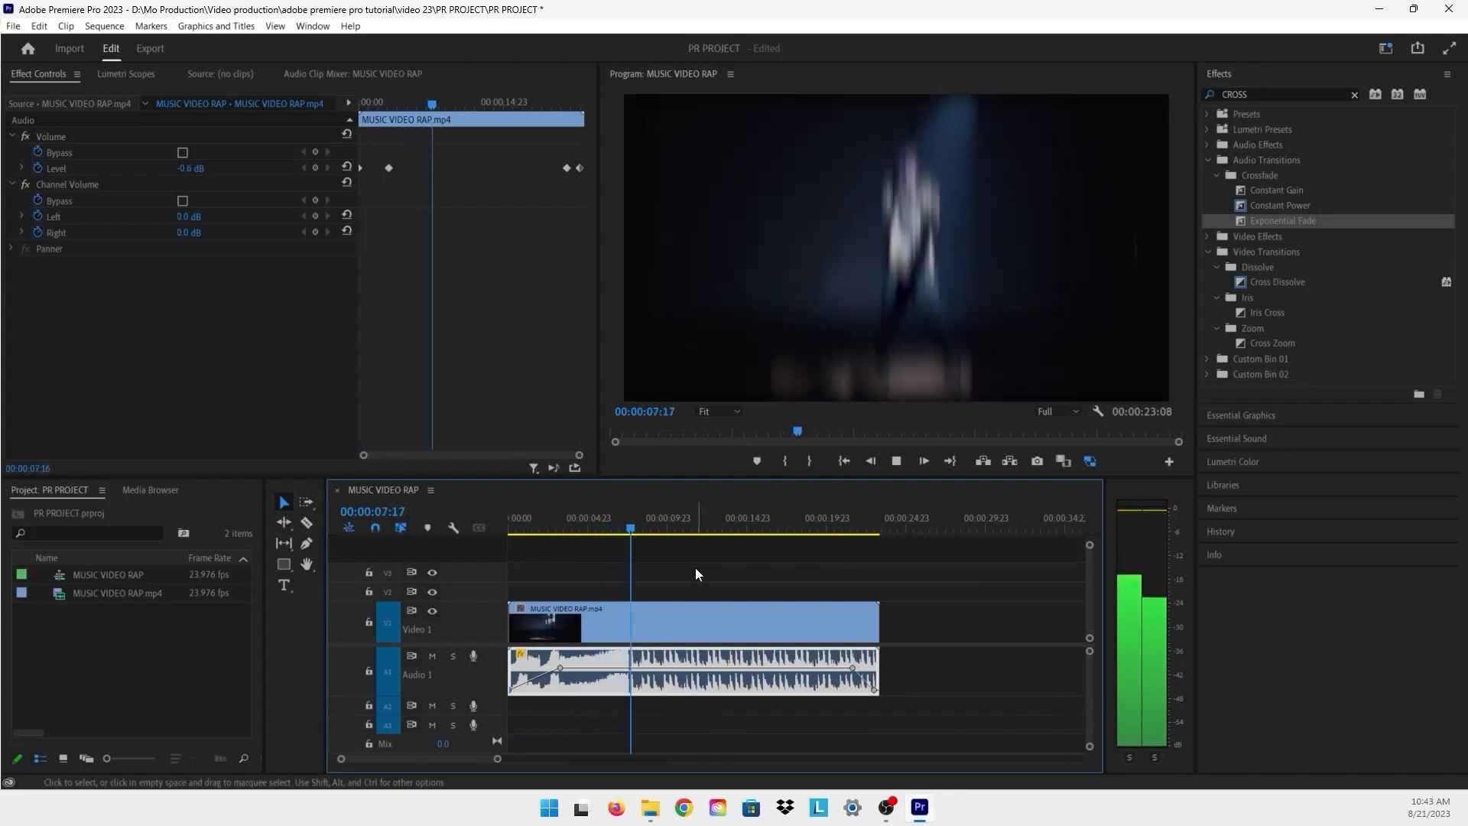
key(space)
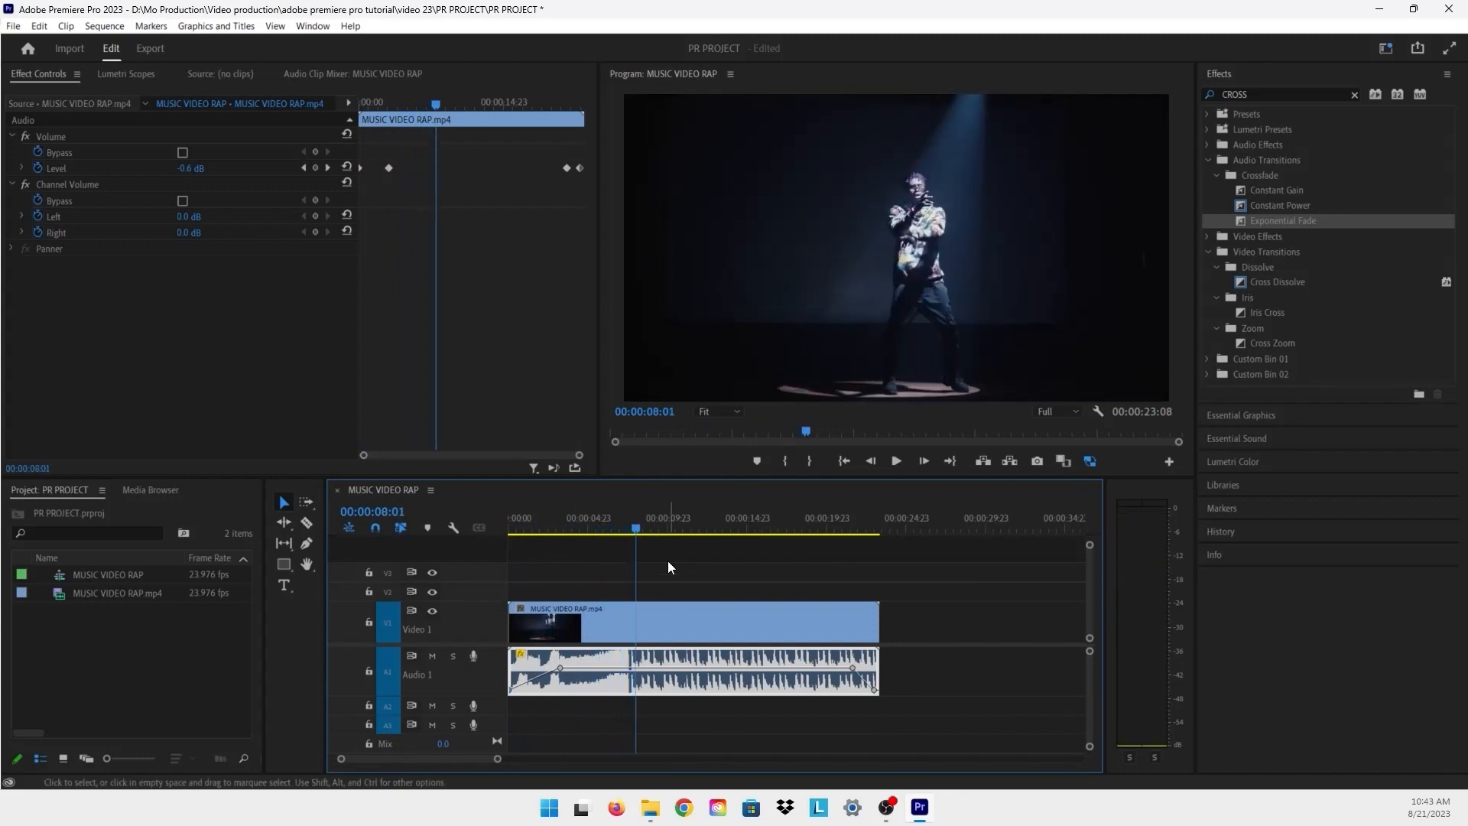